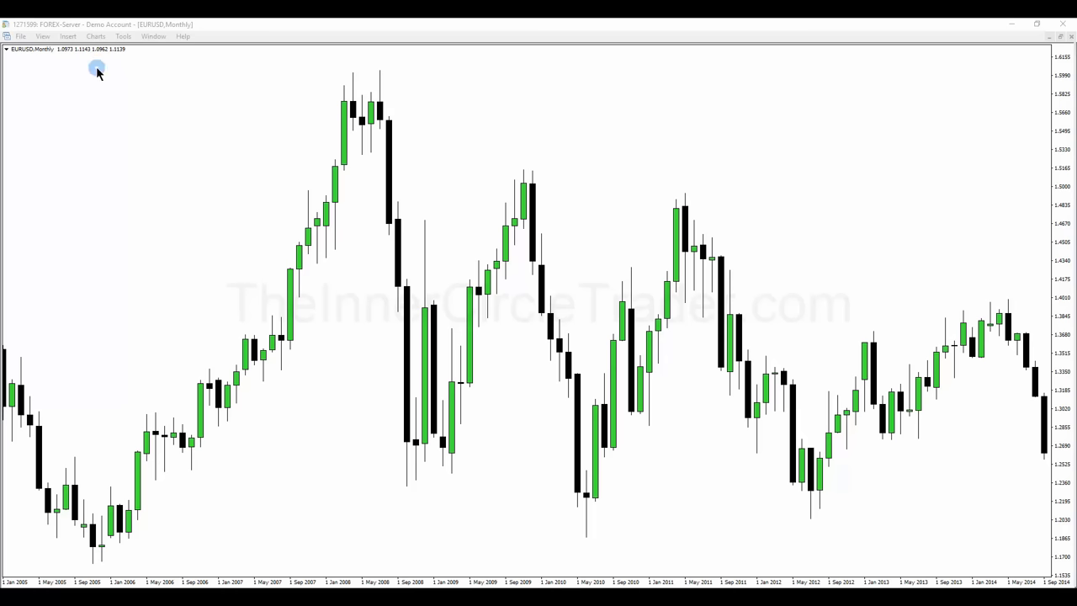
Step: Draw a horizontal trendline at about 1.5140, from the base of the early-2008 green candle across to early 2010
click(69, 37)
mouse_move(75, 67)
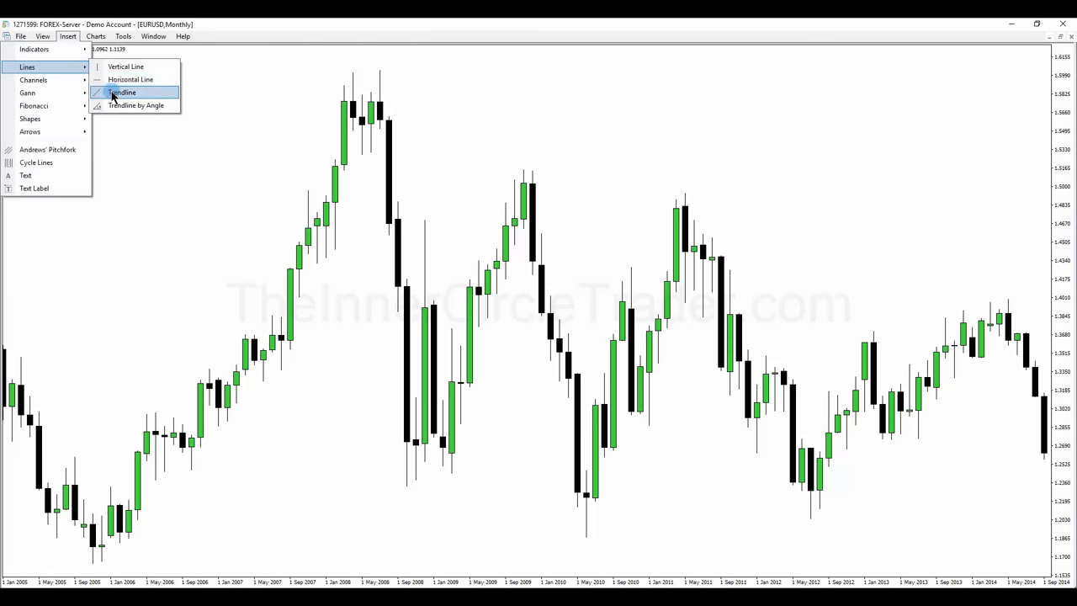
click(112, 92)
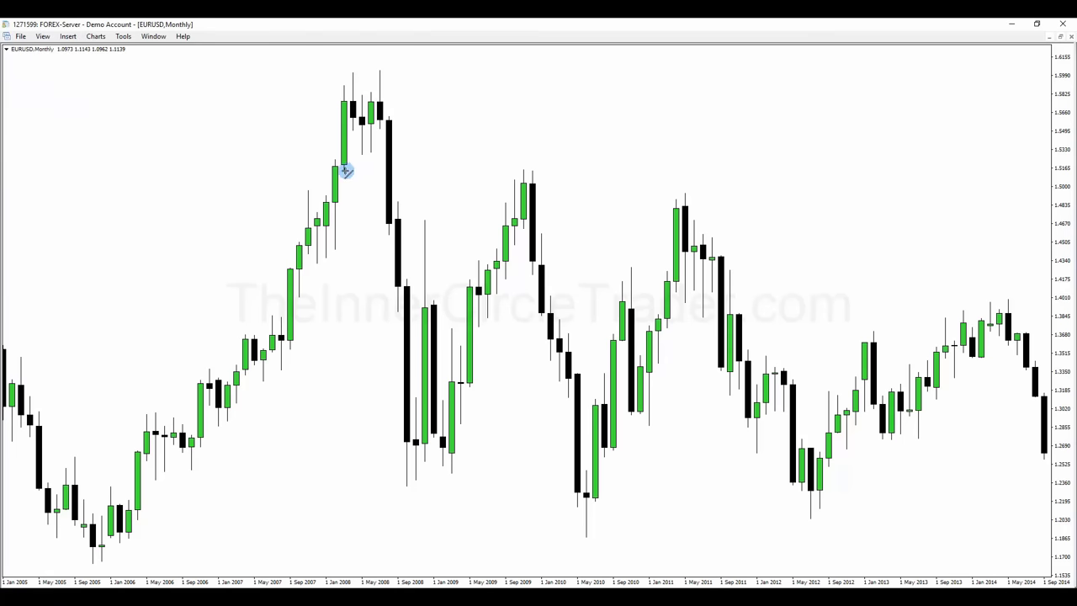
drag(345, 171, 552, 172)
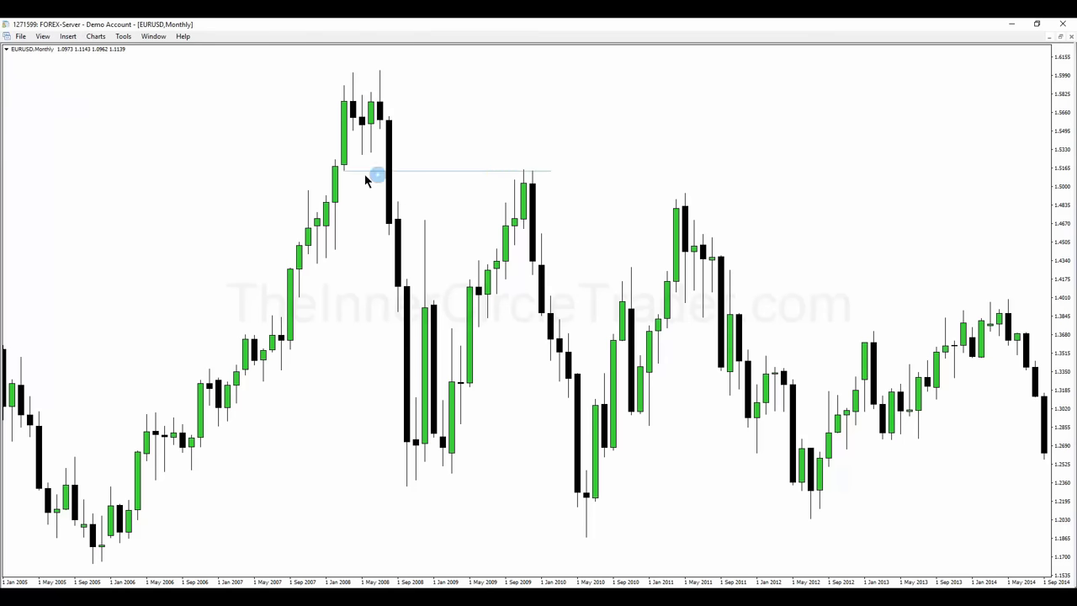
mouse_move(344, 102)
mouse_move(523, 189)
mouse_move(534, 264)
Step: Draw a thin rectangle along the trendline from early 2008 to early 2010, with its lower edge aligned to the line
click(67, 38)
mouse_move(61, 118)
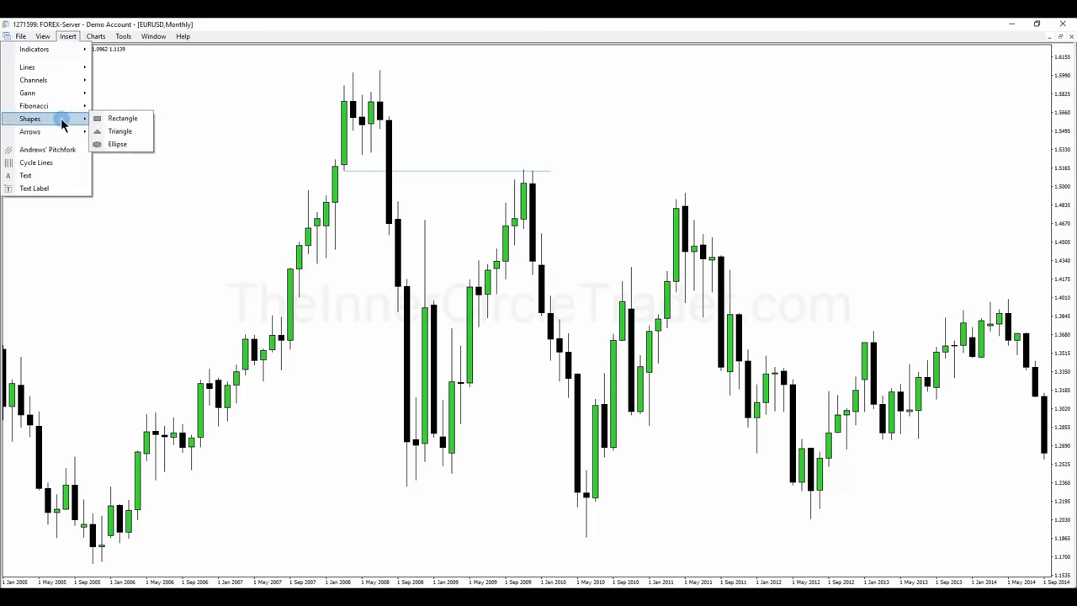
click(100, 116)
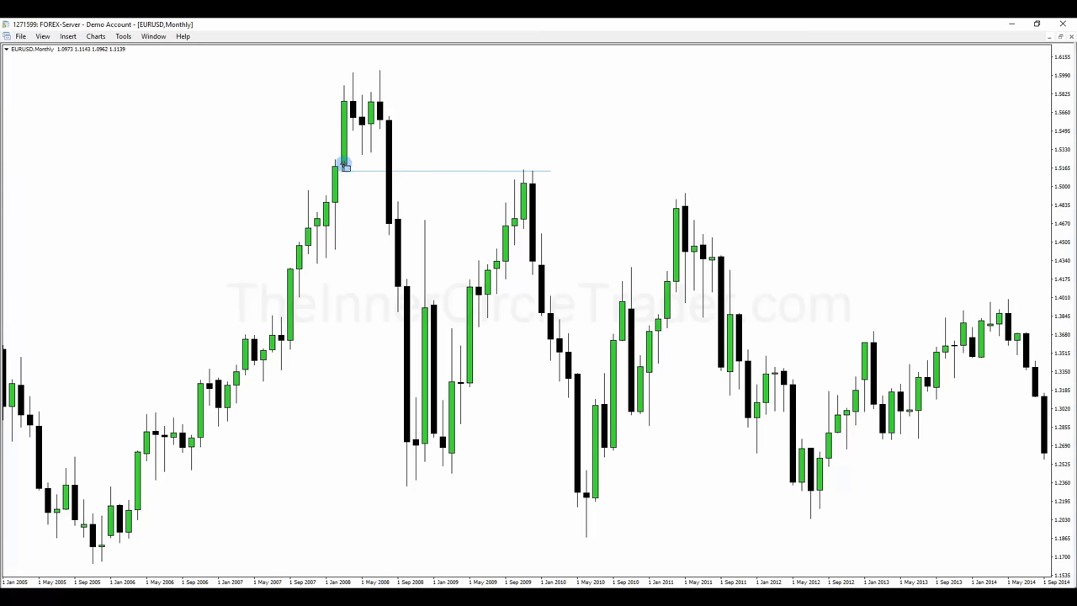
drag(345, 165, 559, 176)
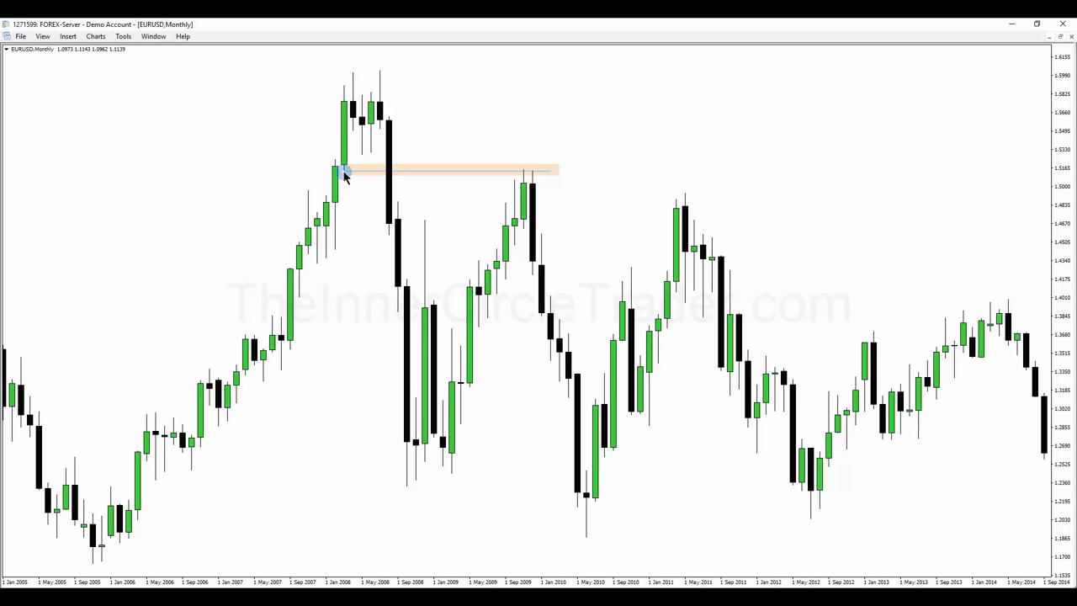
drag(343, 175, 343, 174)
click(416, 168)
click(453, 168)
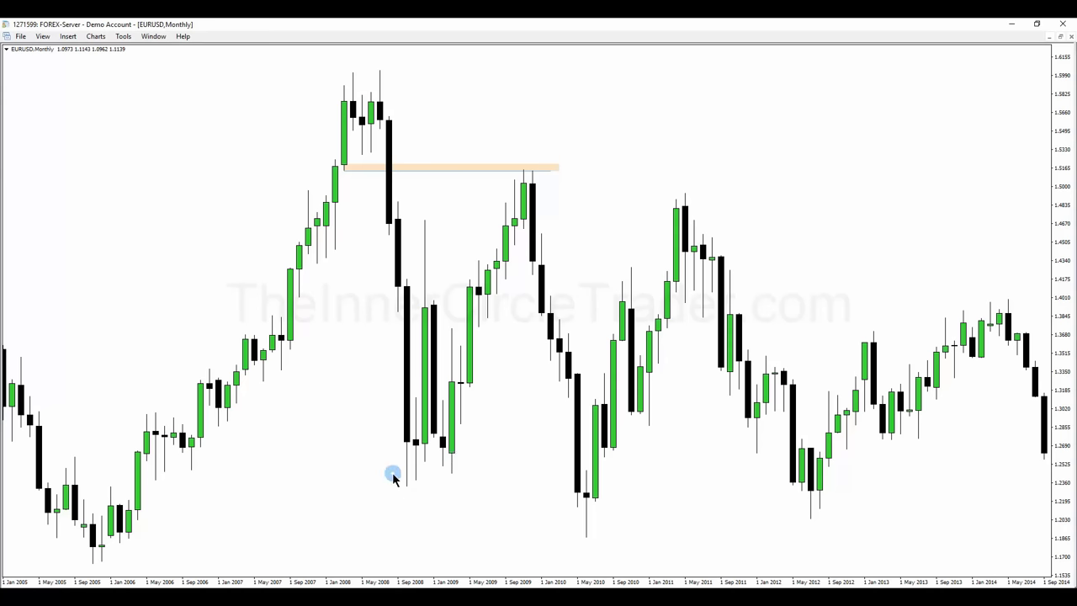
Step: Draw a rectangle around the late-2008 to early-2009 lows, spanning about 1.2320 to 1.2615
click(67, 36)
mouse_move(54, 123)
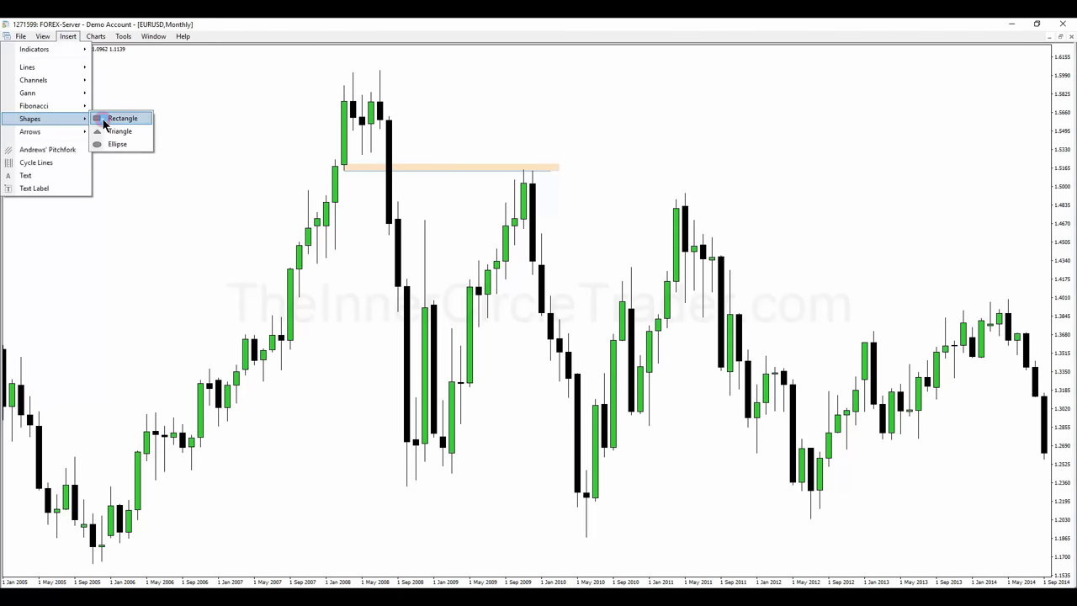
click(106, 116)
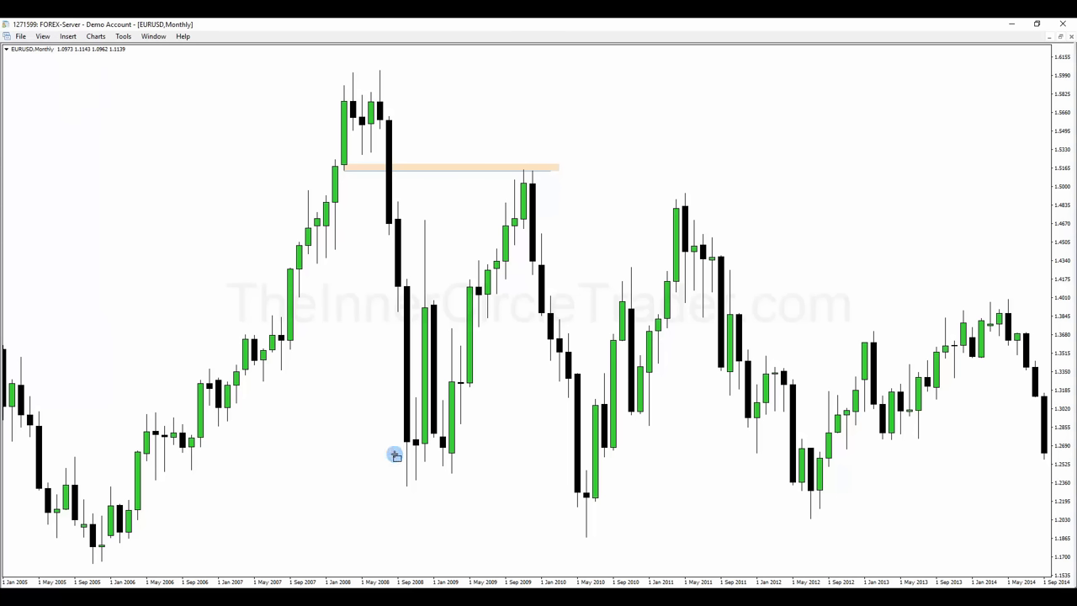
mouse_move(394, 454)
mouse_down()
mouse_move(496, 466)
mouse_move(472, 486)
mouse_up()
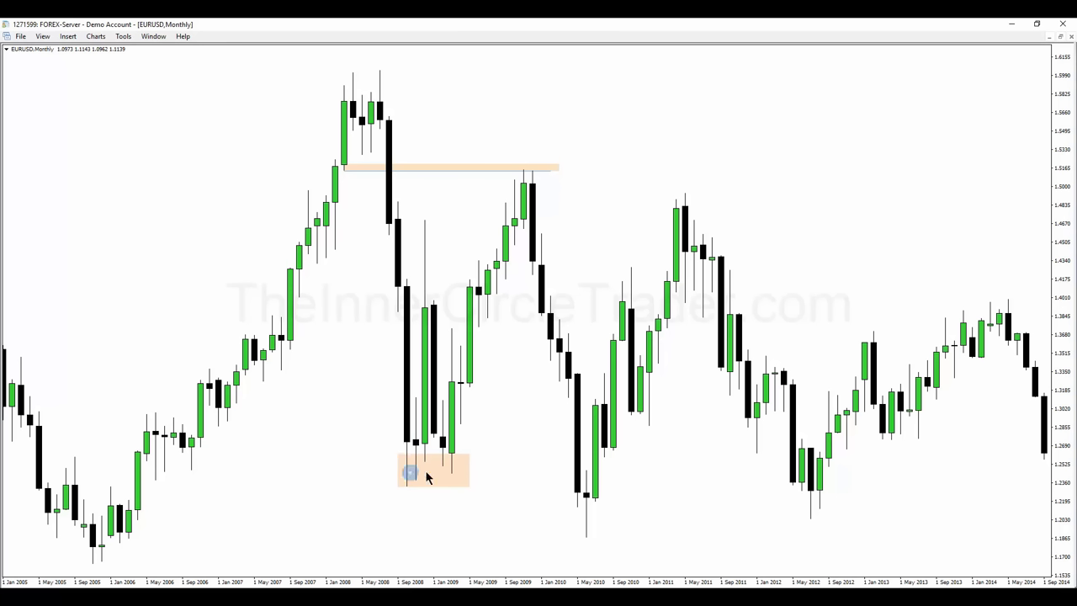
click(442, 455)
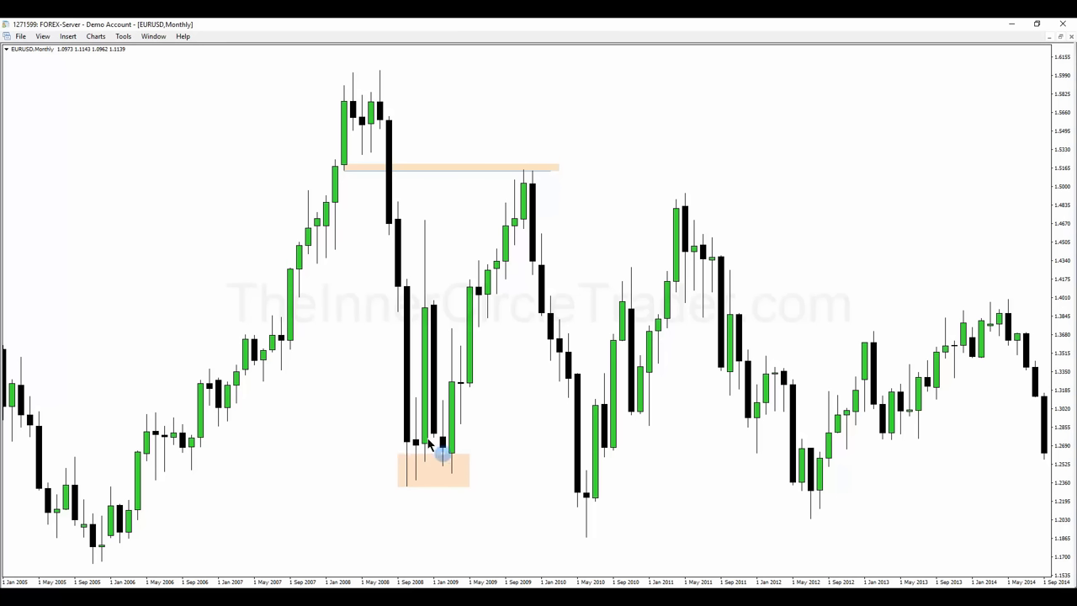
click(465, 474)
Step: Place a copy of the upper zone rectangle at about 1.4670, starting from the late-2009 high candles
drag(445, 173, 593, 229)
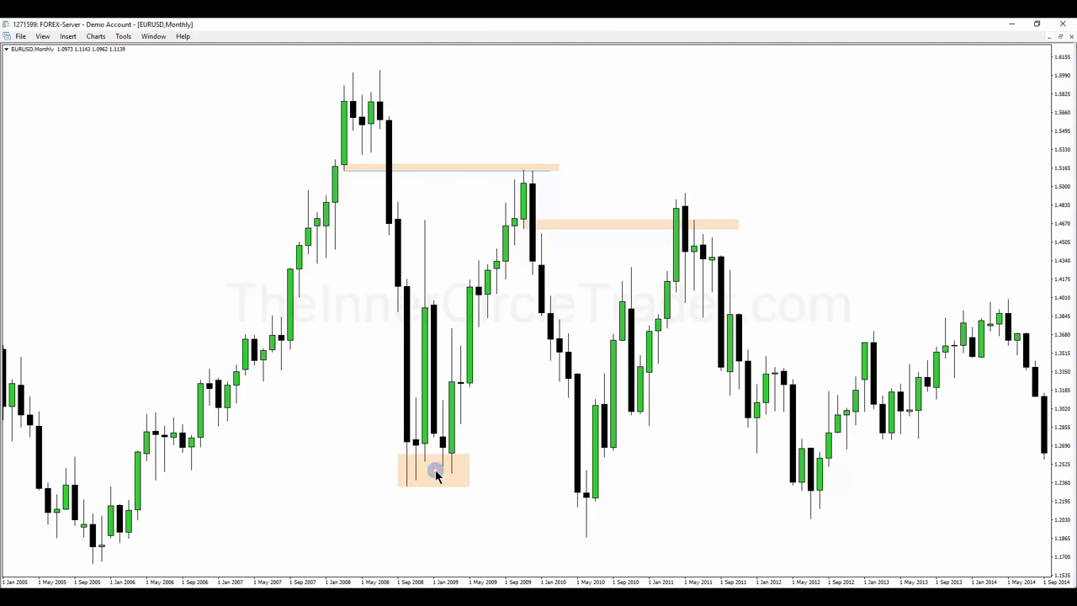
Step: Copy the lower zone rectangle onto the mid-2010 low, extend it down to about 1.1865, and stretch it across to the 2012 low
drag(436, 473, 593, 519)
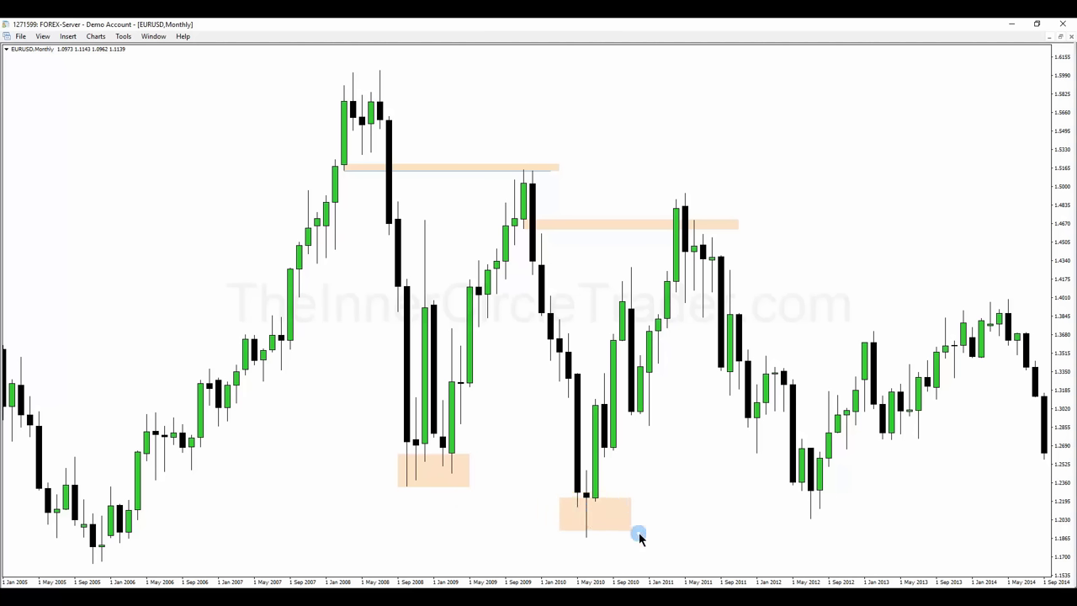
drag(633, 535, 632, 538)
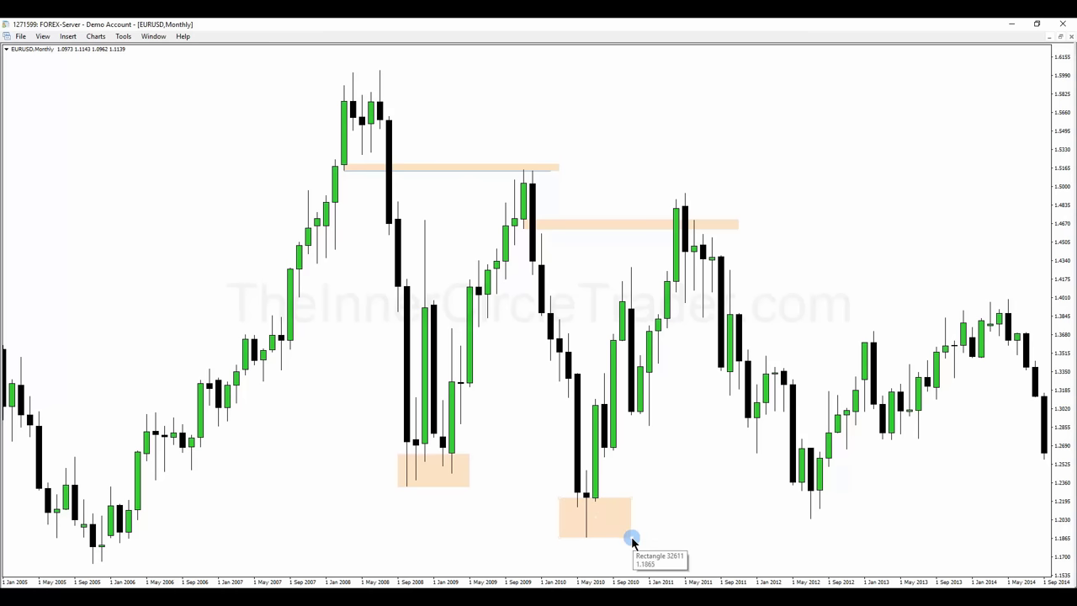
drag(633, 539, 828, 540)
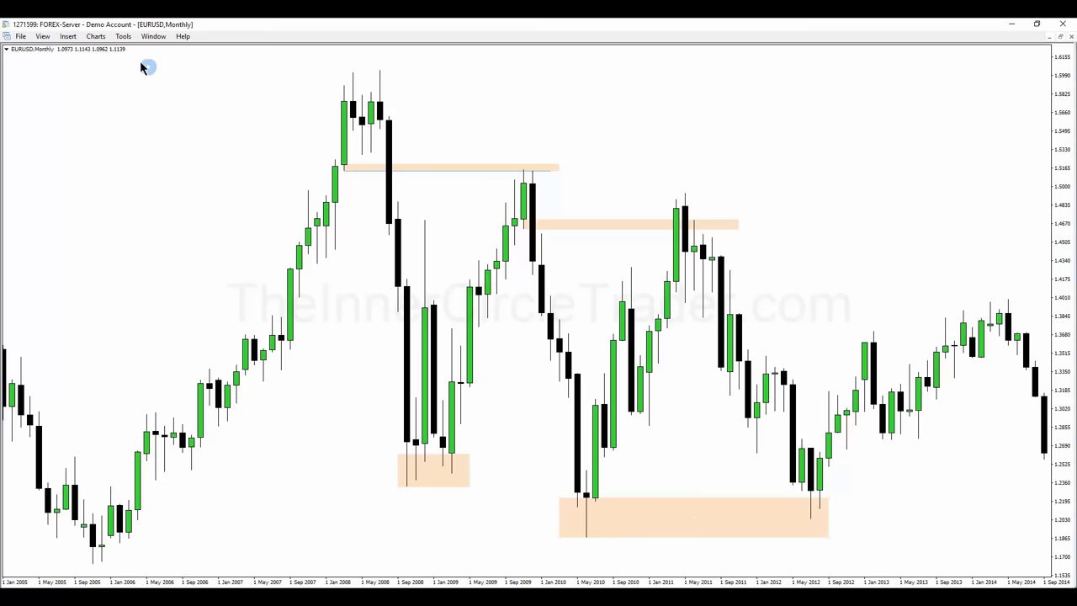
Step: Draw an orange-red rectangle over the 2008 decline, from the trendline down to the late-2008 low
click(75, 39)
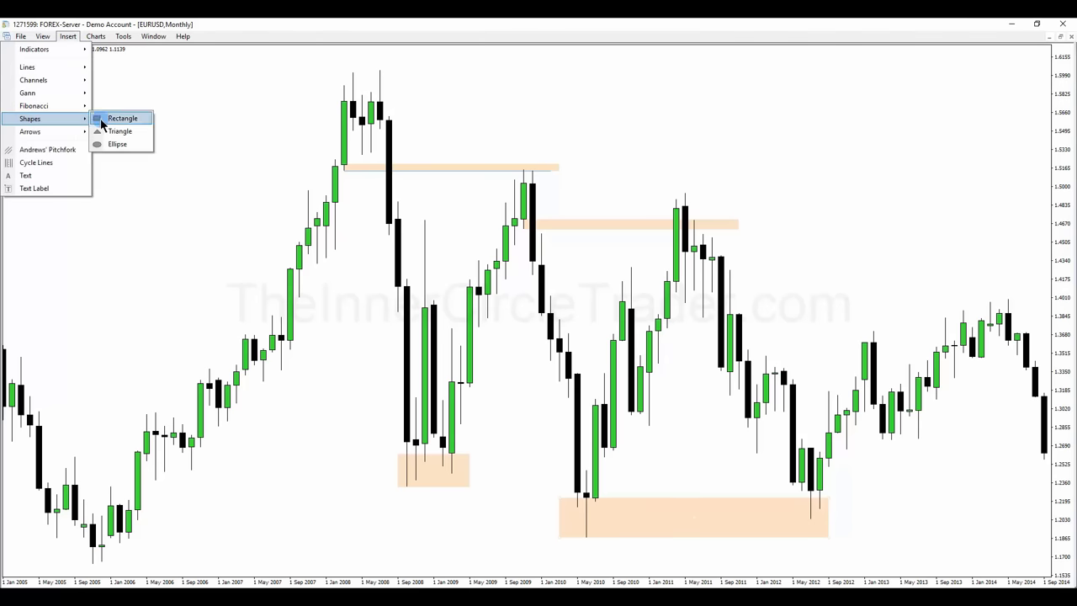
click(101, 118)
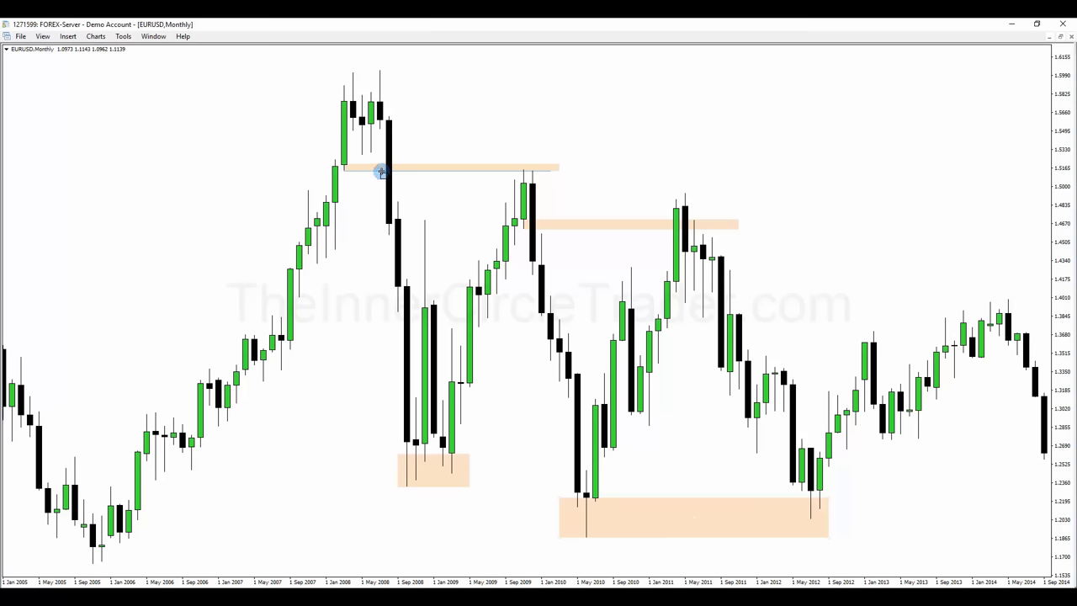
mouse_move(381, 171)
mouse_down()
mouse_move(409, 243)
mouse_move(425, 486)
mouse_up()
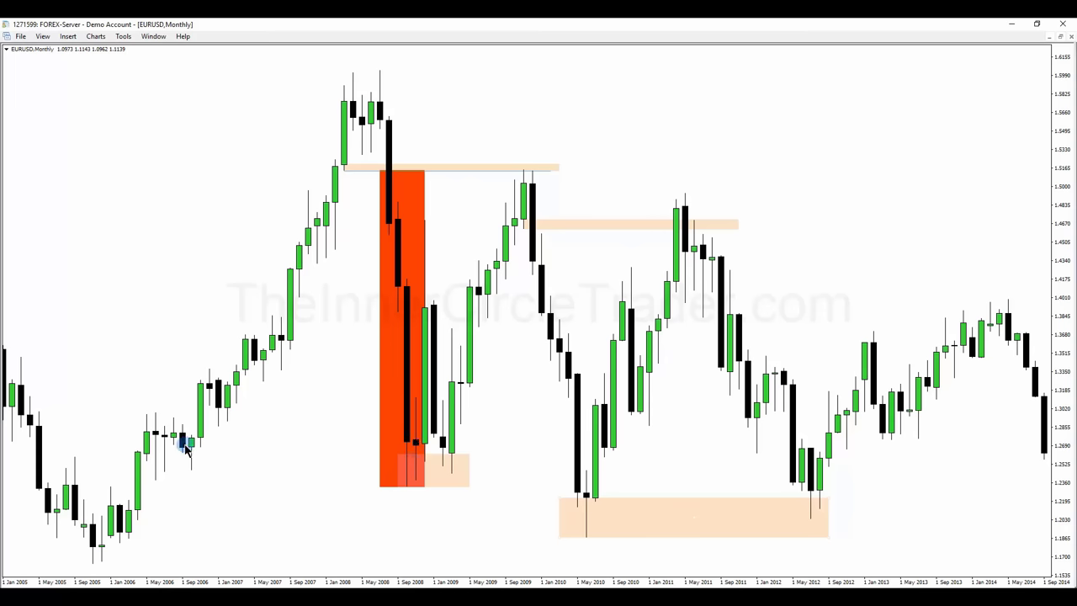
mouse_move(405, 448)
Step: Copy the late-2008 lows rectangle onto the 2006 lows and stretch it across to late 2008
click(407, 506)
click(439, 475)
drag(440, 475, 265, 454)
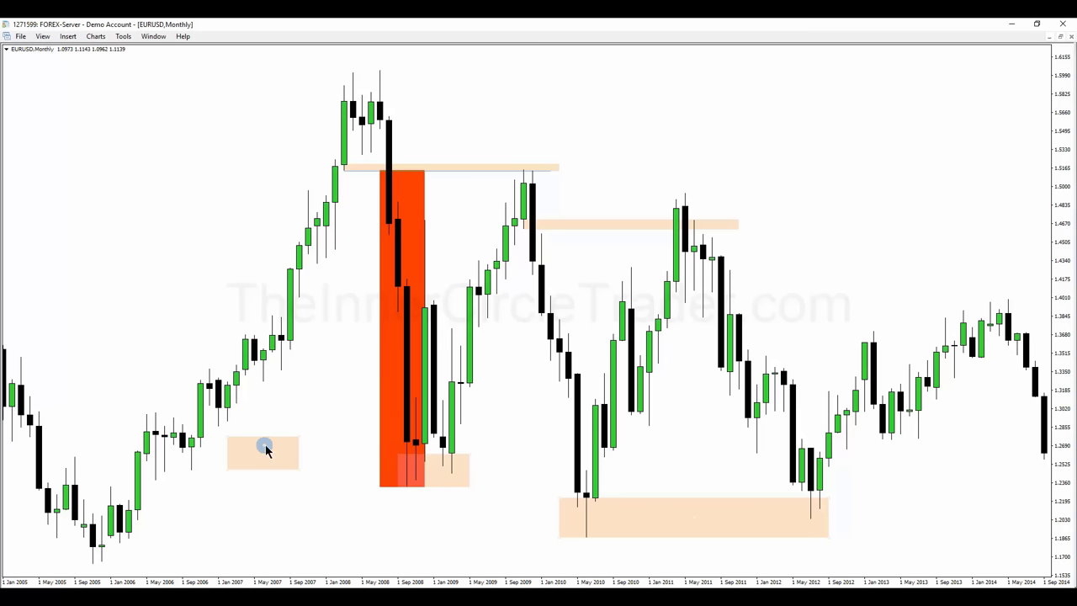
drag(254, 462, 187, 468)
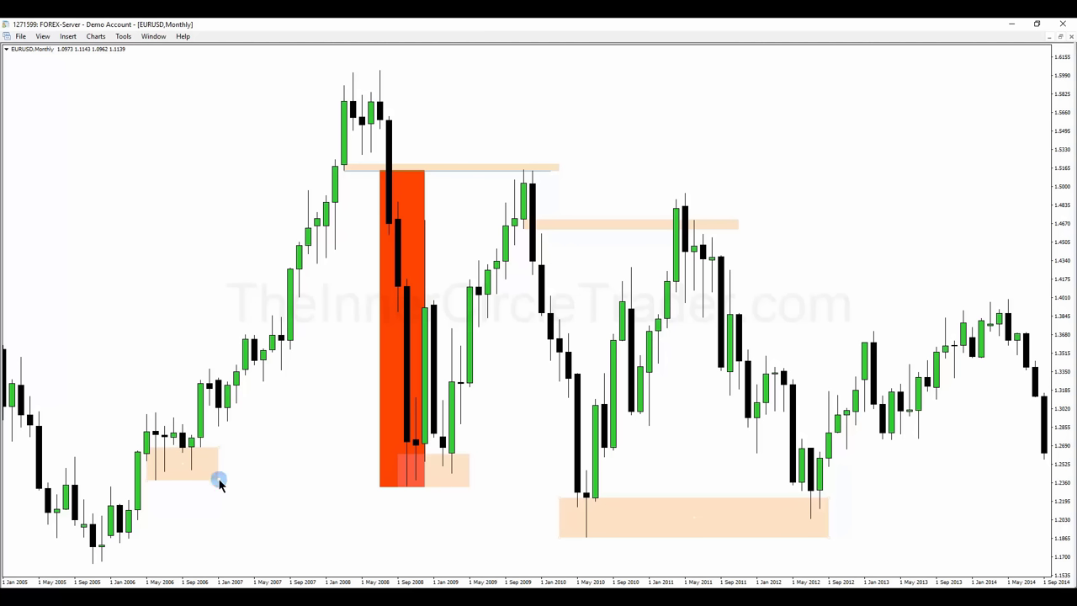
drag(219, 481, 419, 486)
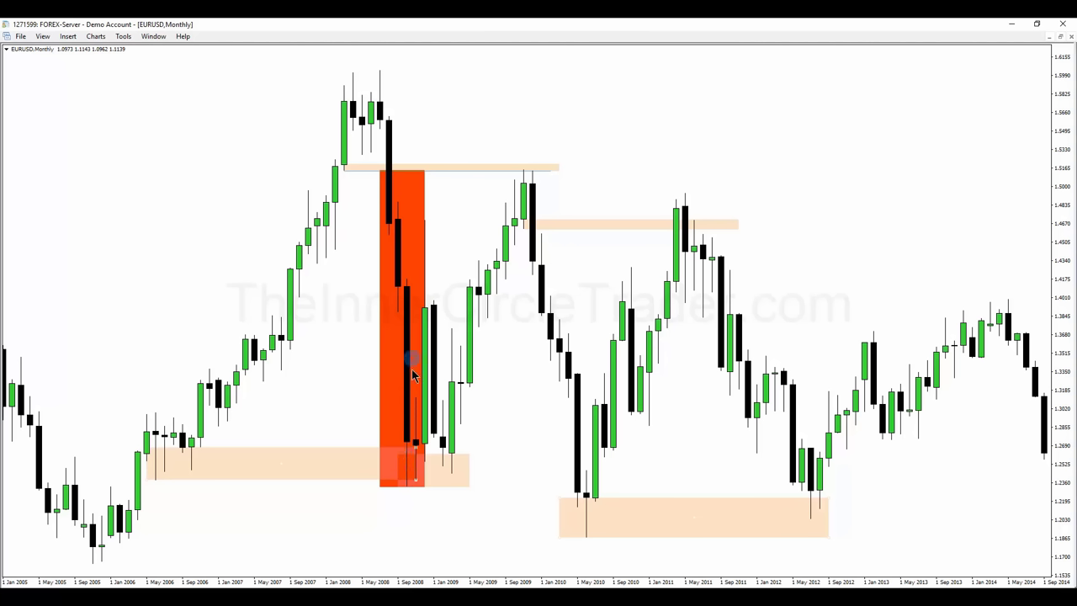
click(132, 452)
mouse_move(146, 469)
mouse_down()
mouse_move(180, 474)
mouse_move(155, 458)
mouse_up()
click(183, 446)
click(367, 445)
click(312, 443)
click(445, 444)
click(238, 439)
click(185, 451)
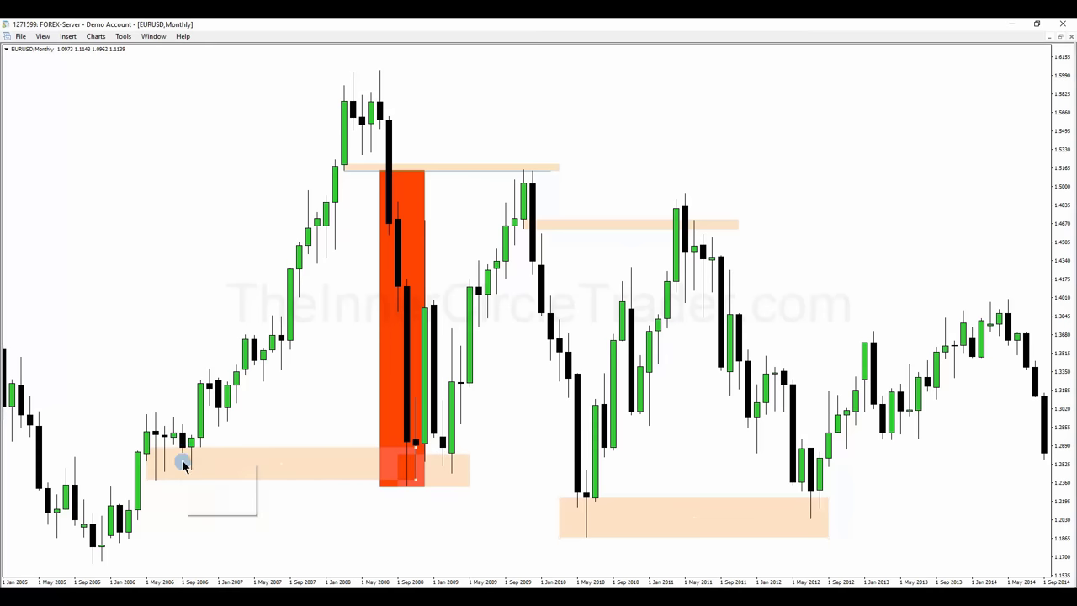
click(182, 434)
click(346, 430)
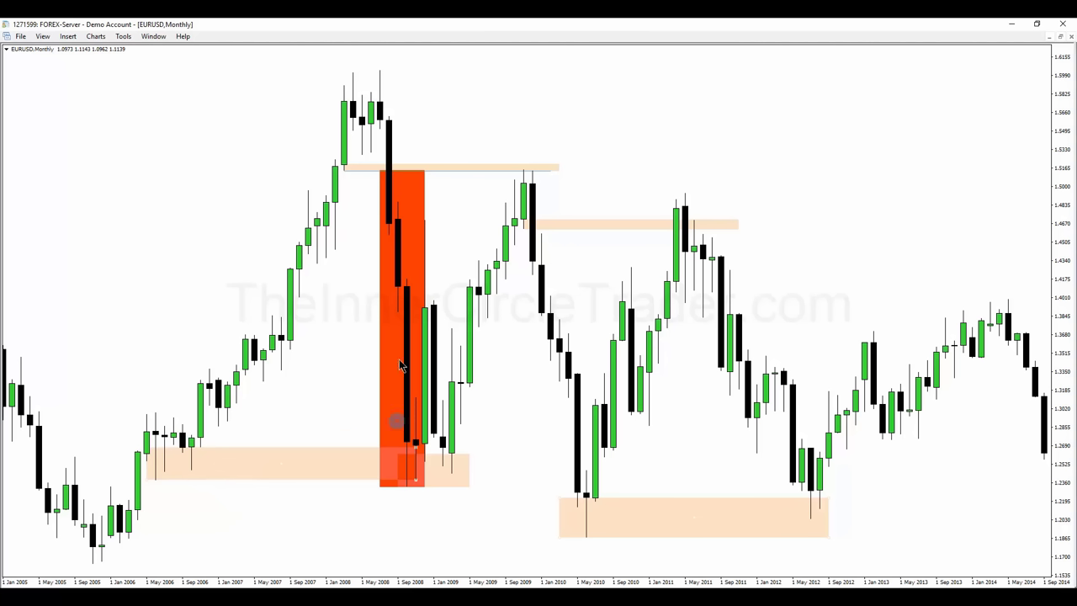
Step: Delete the three lower zone rectangles at the 2006, 2008 and 2010 lows
click(398, 182)
click(400, 393)
click(405, 443)
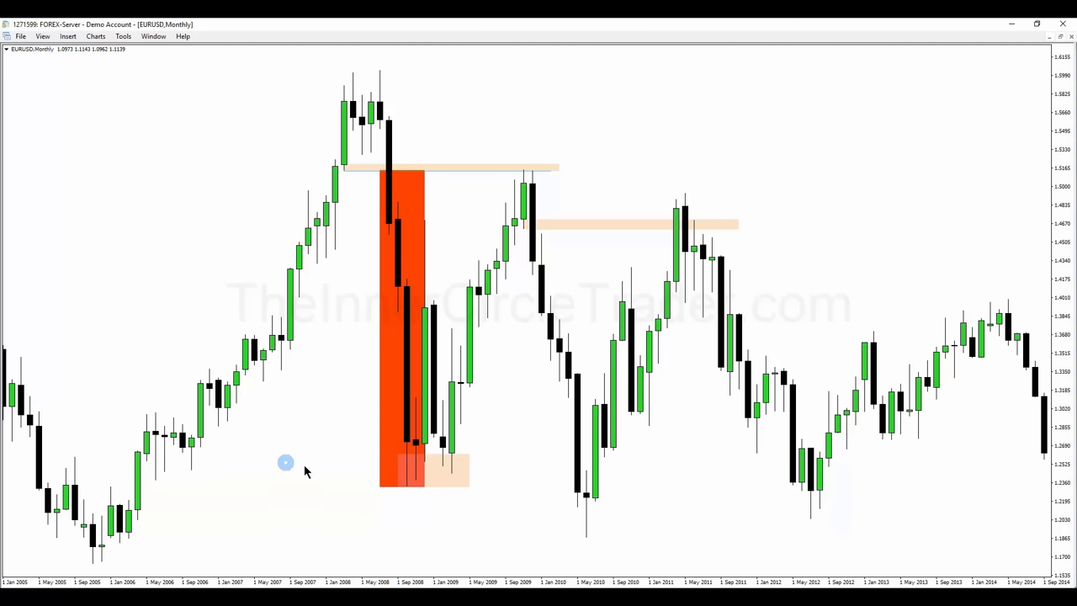
click(436, 465)
click(435, 468)
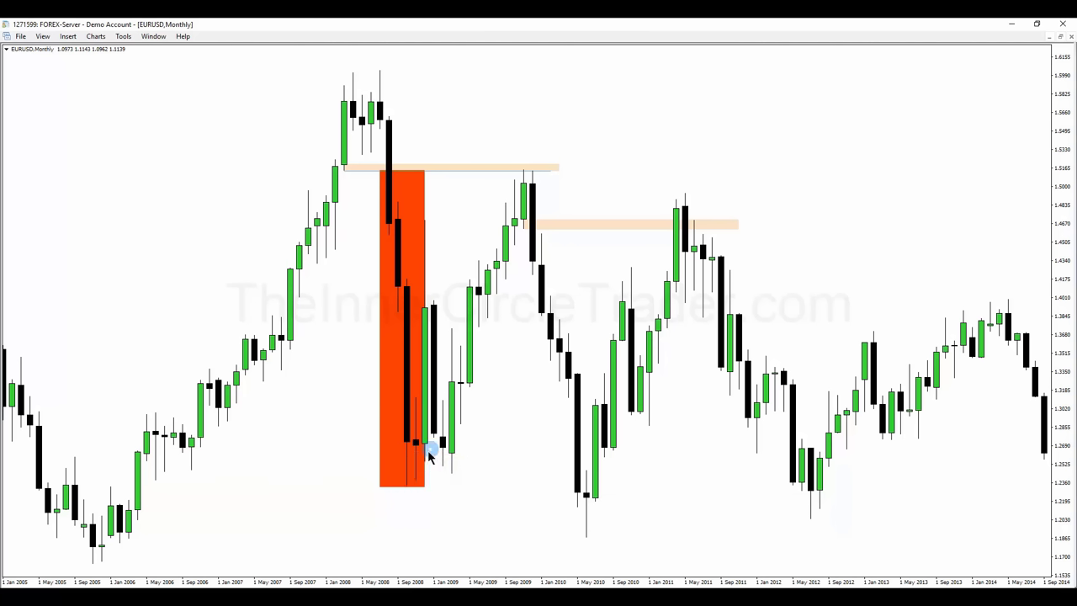
Step: Draw a light-blue rectangle over the 2009 rally, from the late-2008 low up to the trendline, ending in late 2009
click(397, 444)
click(432, 467)
click(185, 440)
click(189, 459)
click(423, 469)
click(406, 178)
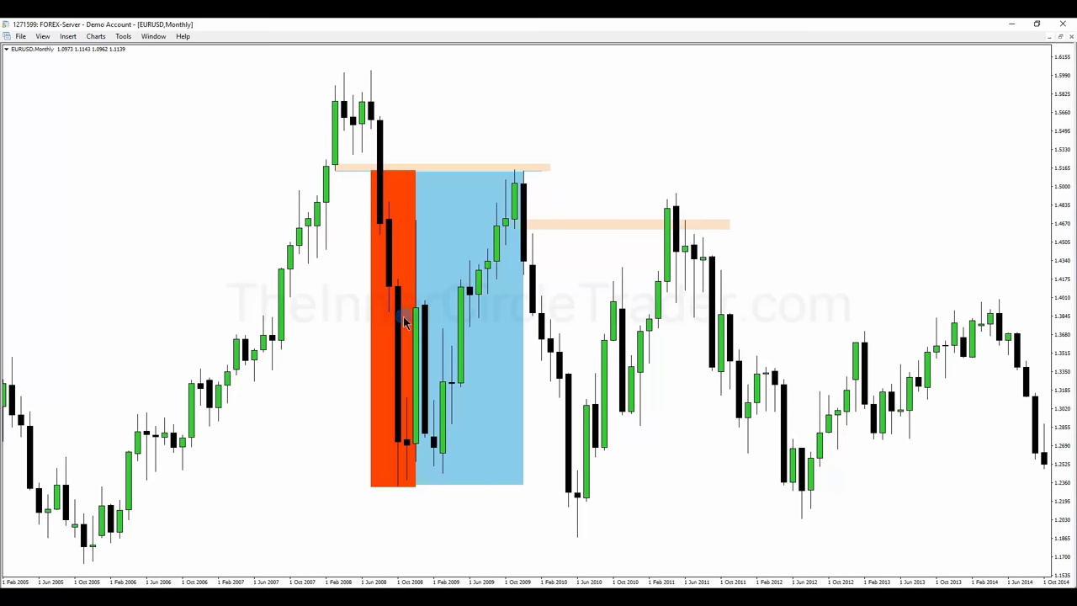
click(418, 468)
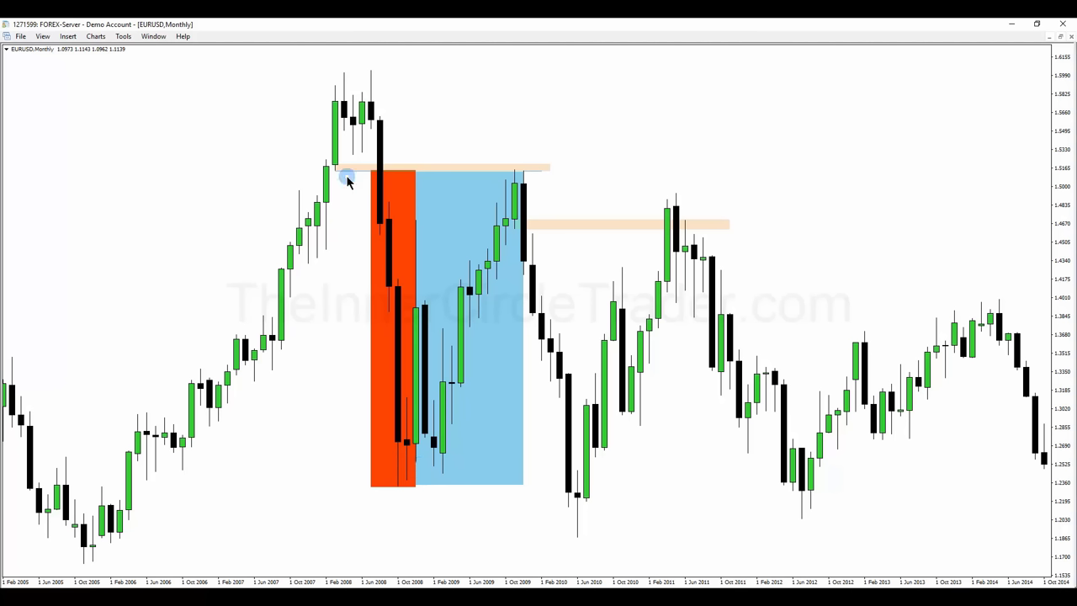
click(345, 172)
click(437, 459)
click(493, 236)
click(516, 179)
click(502, 209)
click(490, 169)
click(505, 134)
click(430, 492)
Step: Copy the orange-red rectangle onto the decline after the late-2009 high and stretch it to the mid-2010 low
click(395, 320)
drag(394, 321, 540, 334)
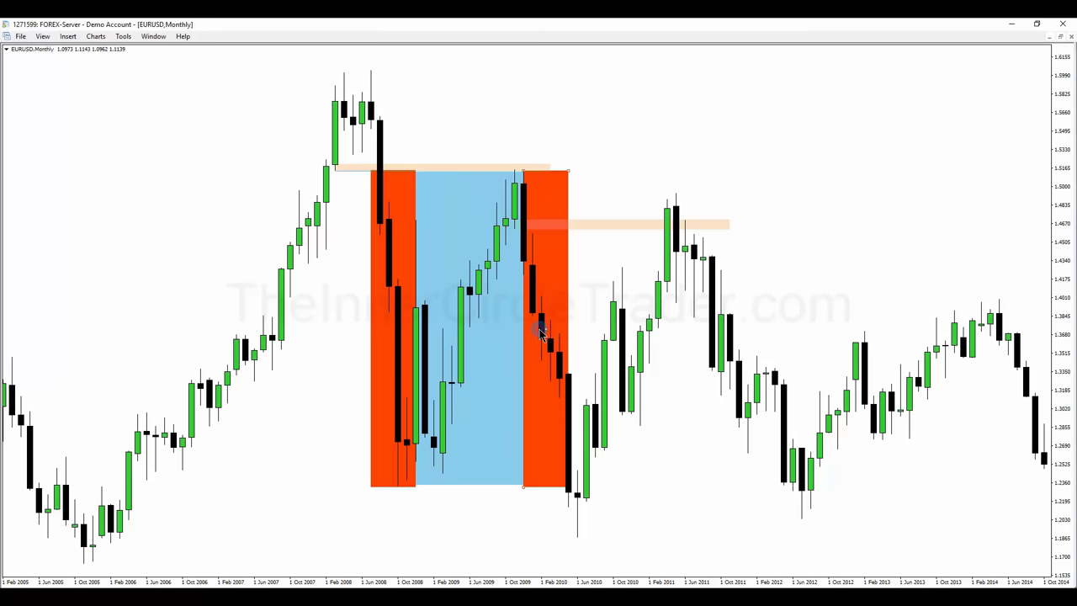
drag(569, 488, 585, 546)
click(452, 498)
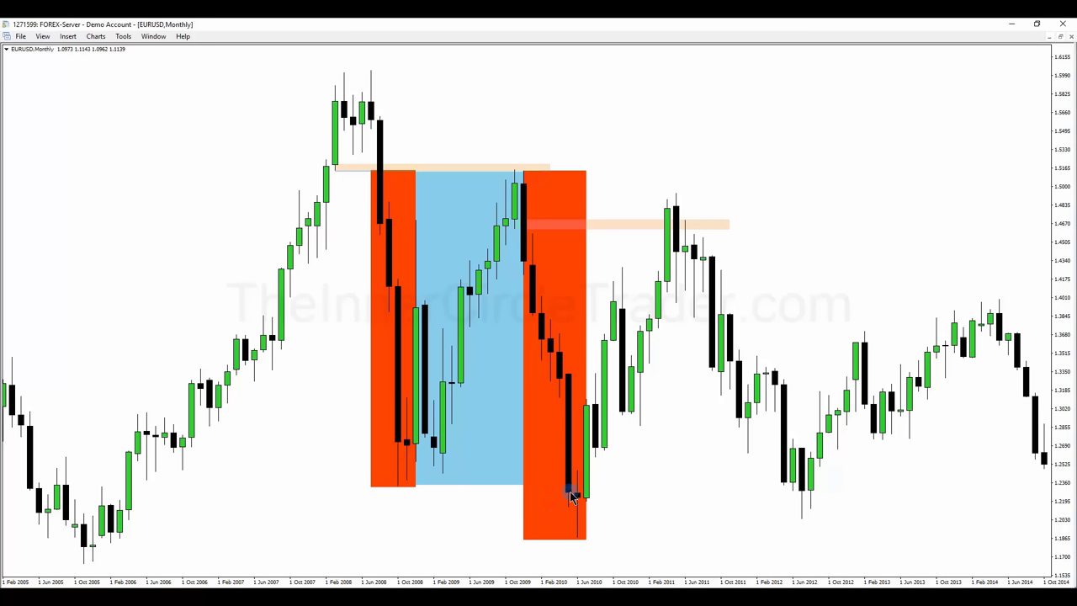
Step: Copy the light-blue rectangle onto the 2010–2011 rally and lower its upper edge to the upper zone at about 1.4700
mouse_move(576, 496)
drag(475, 328, 644, 354)
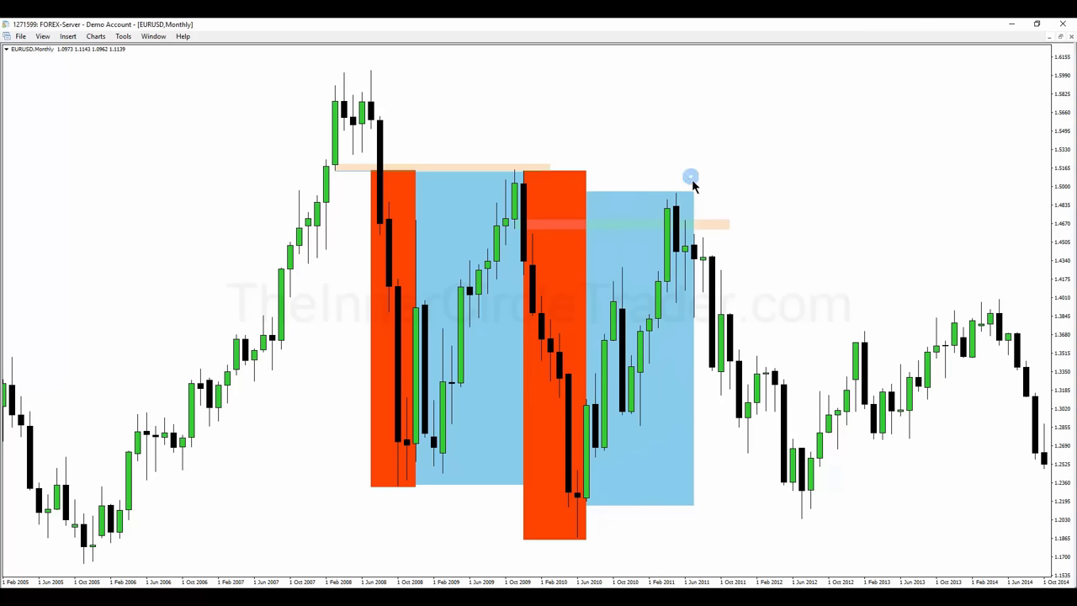
drag(692, 197, 696, 218)
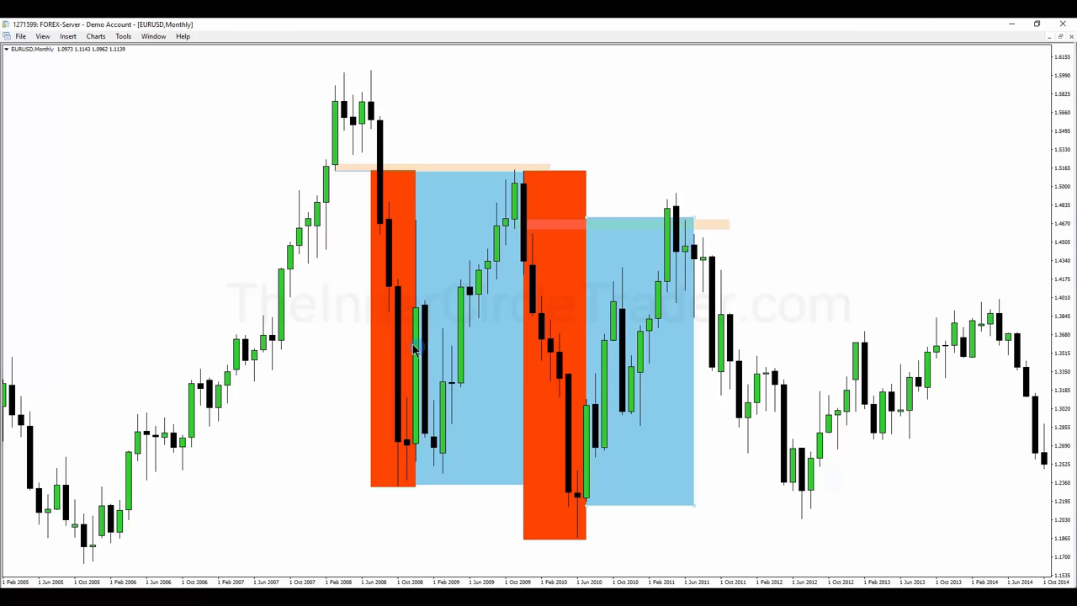
Step: Copy the orange-red rectangle onto the decline after the 2011 high and resize it to end at the mid-2012 low
drag(392, 326, 716, 383)
drag(739, 536, 815, 525)
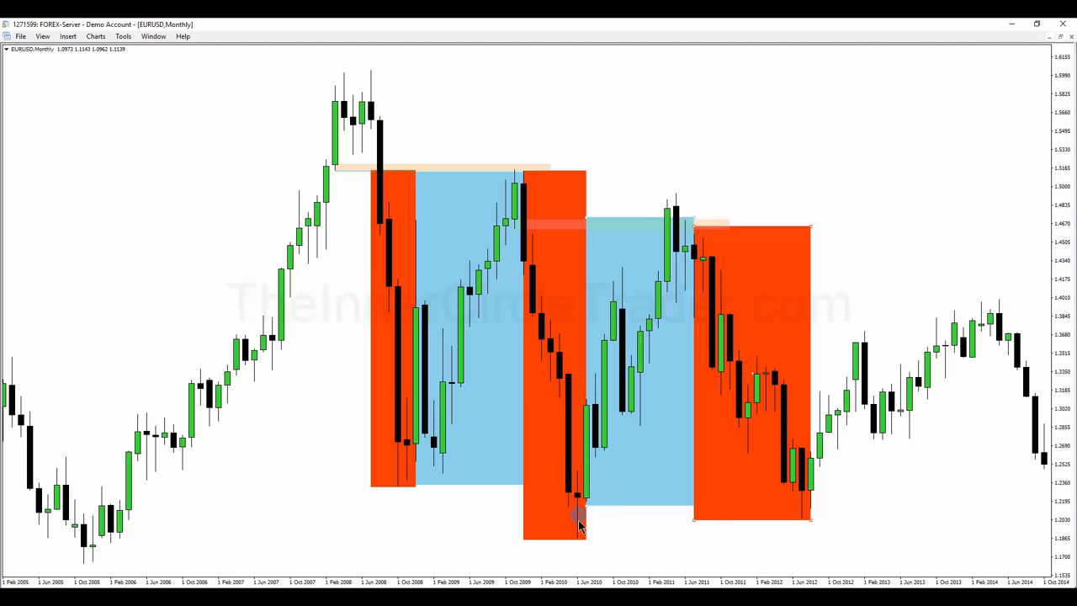
click(677, 482)
click(805, 510)
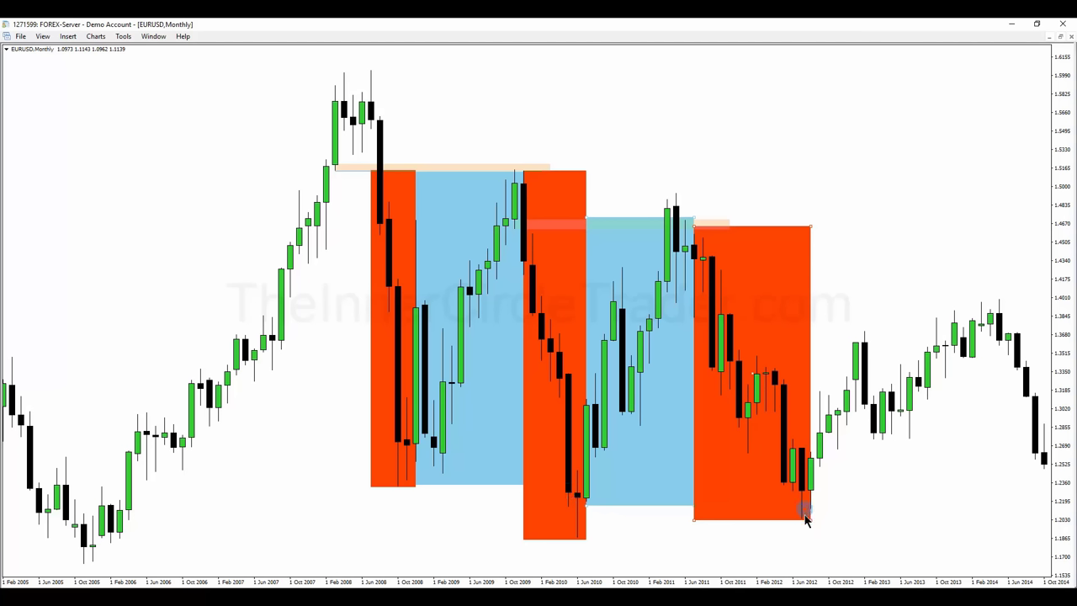
click(576, 500)
click(752, 312)
click(324, 440)
Step: Switch the EURUSD chart to the weekly timeframe
click(95, 37)
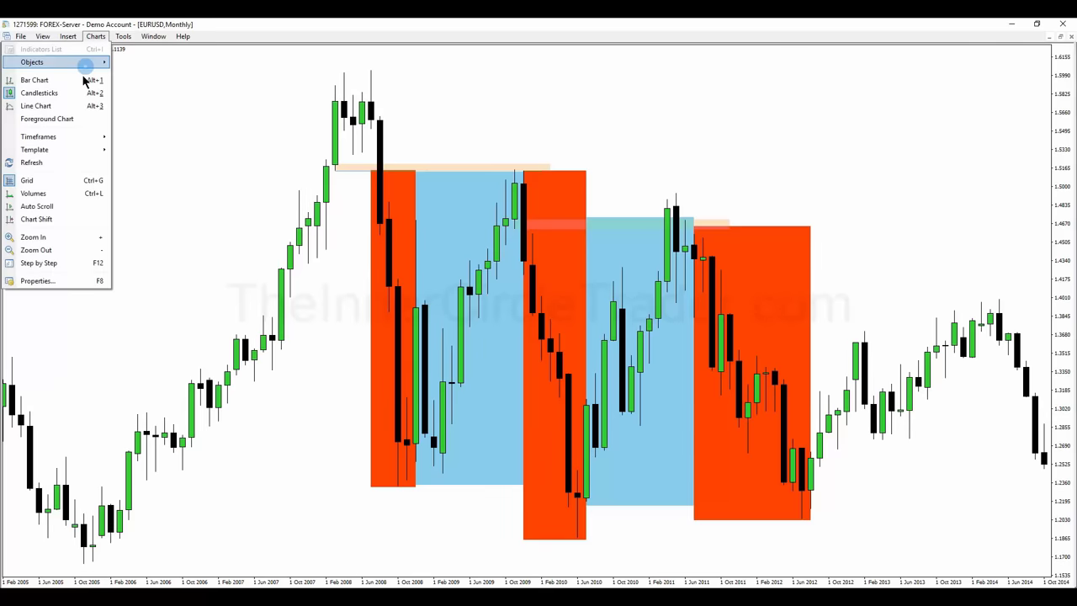
mouse_move(72, 142)
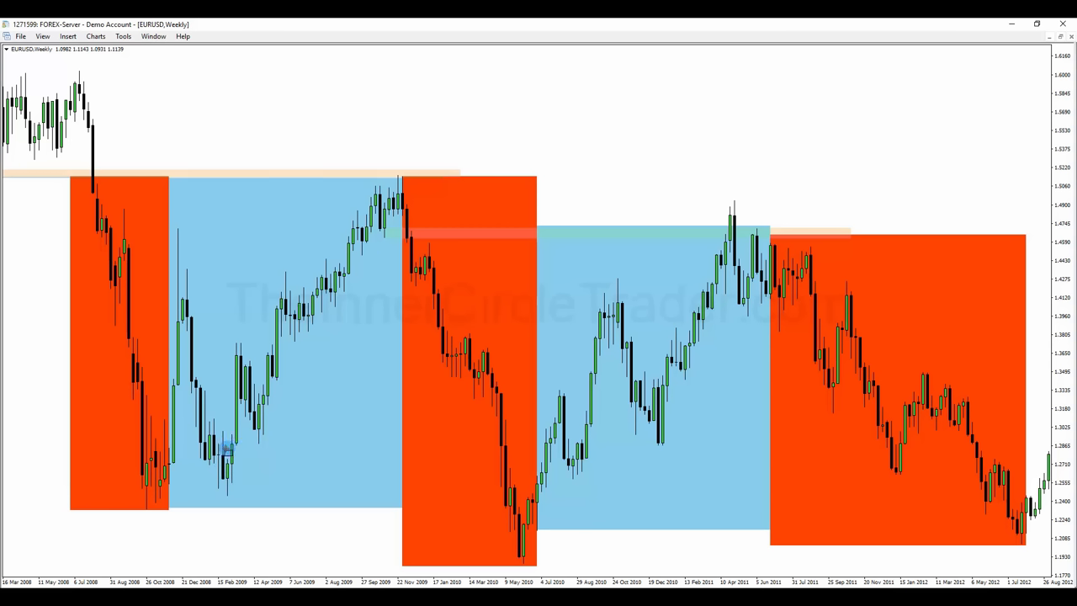
Step: Draw a rectangle over the mid-February 2009 candle from about 1.2790 to 1.3000, extending to late April 2009
drag(224, 432, 274, 456)
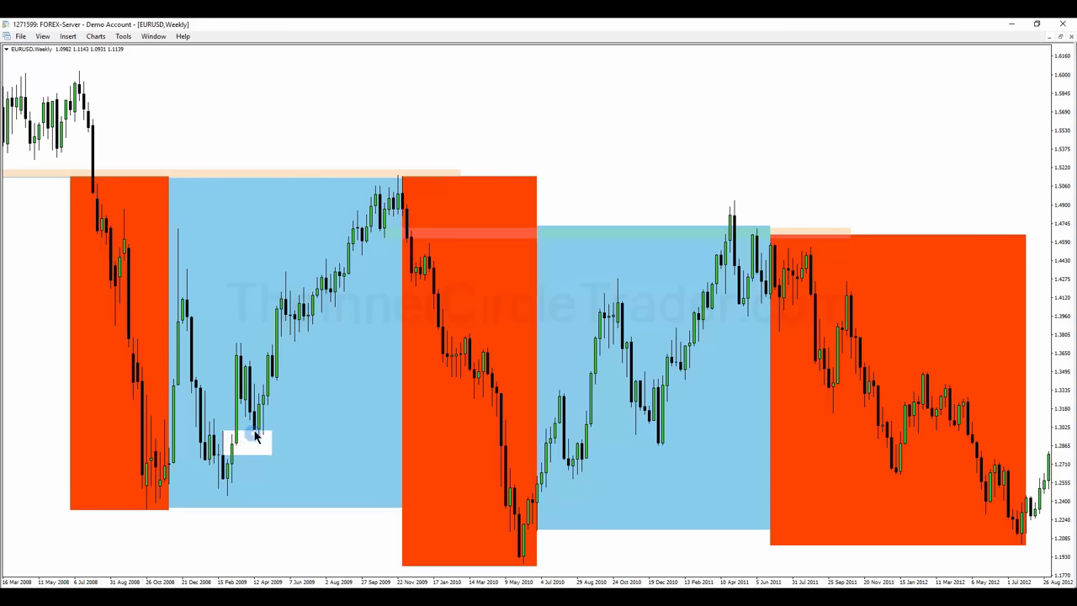
click(210, 497)
Step: Examine the 2009 rally from the rectangle up to the zone near 1.5150 at the late-2009 high
click(343, 241)
click(373, 171)
click(390, 169)
click(319, 137)
scroll(317, 137, up, 3)
click(341, 149)
click(474, 118)
scroll(462, 118, down, 5)
click(337, 183)
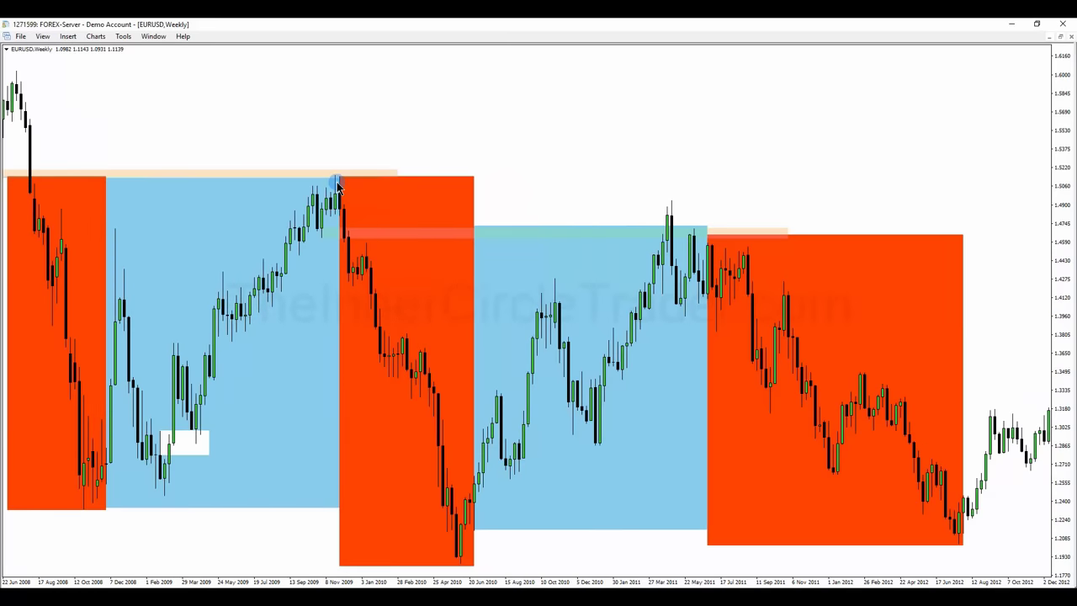
Step: Compare the late-2008 and early-2009 lows with the late-2009 high and the mid-2010 decline
click(91, 512)
click(135, 531)
click(165, 514)
click(110, 529)
click(160, 516)
click(158, 496)
click(430, 430)
click(335, 176)
Step: Draw a rectangle from the late-September 2009 swing low into January 2010, between about 1.4480 and 1.4600
mouse_move(345, 240)
click(67, 38)
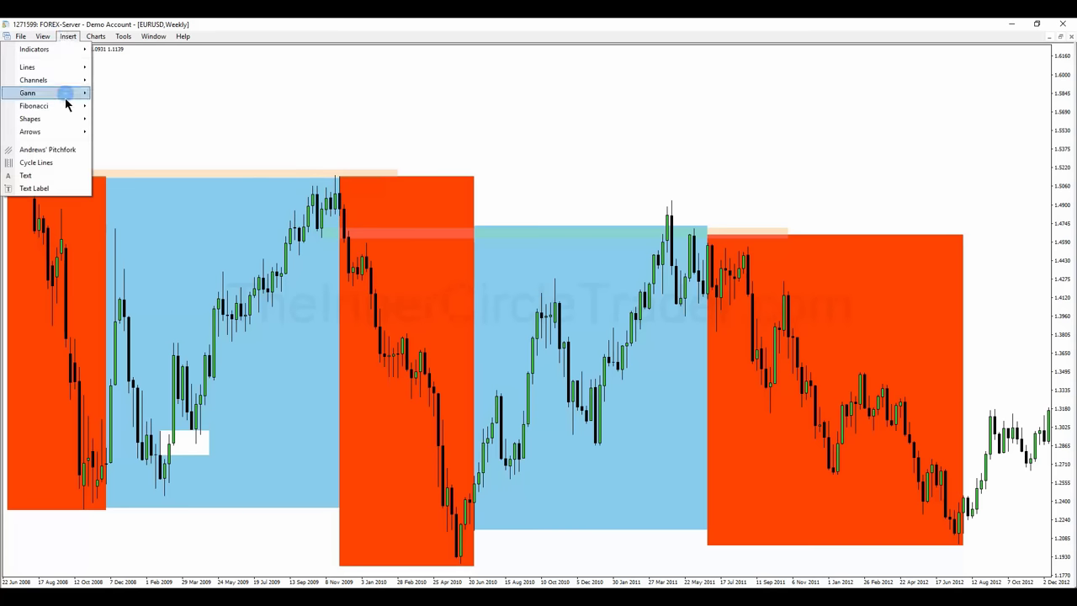
click(106, 119)
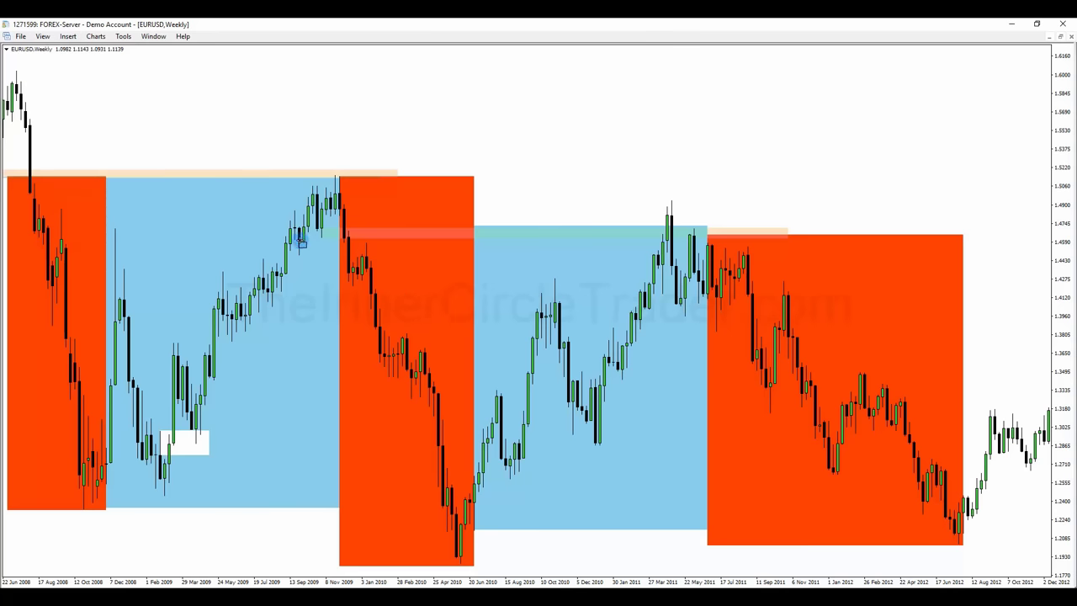
click(313, 245)
drag(313, 246, 368, 254)
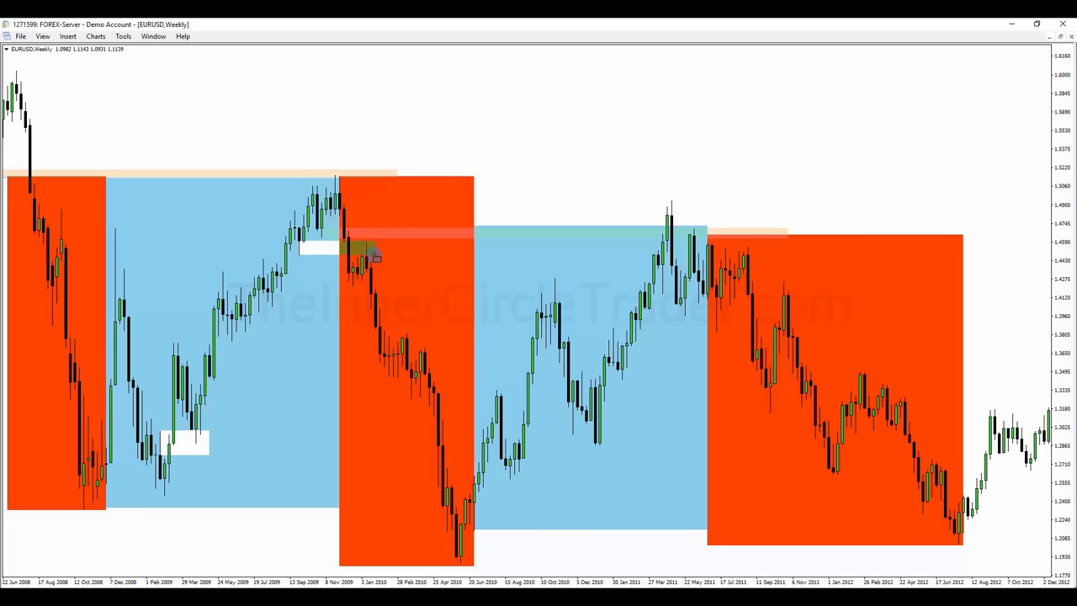
drag(374, 255, 376, 253)
Step: Copy the new rectangle onto the March 2010 candles at about 1.3545 to 1.3650 and shorten it to end around early May 2010
click(315, 187)
click(388, 352)
click(405, 326)
click(402, 347)
click(428, 355)
click(407, 356)
click(331, 251)
click(338, 250)
drag(337, 250, 440, 371)
click(477, 364)
drag(481, 368, 444, 369)
click(424, 358)
Step: Examine how the weekly swings between the 2008 lows, the 2009 and 2011 highs and the mid-2010 low relate to each other
click(448, 504)
click(443, 462)
click(143, 512)
click(410, 348)
click(254, 403)
click(391, 495)
click(330, 399)
click(230, 397)
click(303, 391)
click(339, 165)
click(364, 293)
click(685, 171)
click(691, 197)
click(1007, 515)
click(446, 352)
click(454, 513)
click(510, 337)
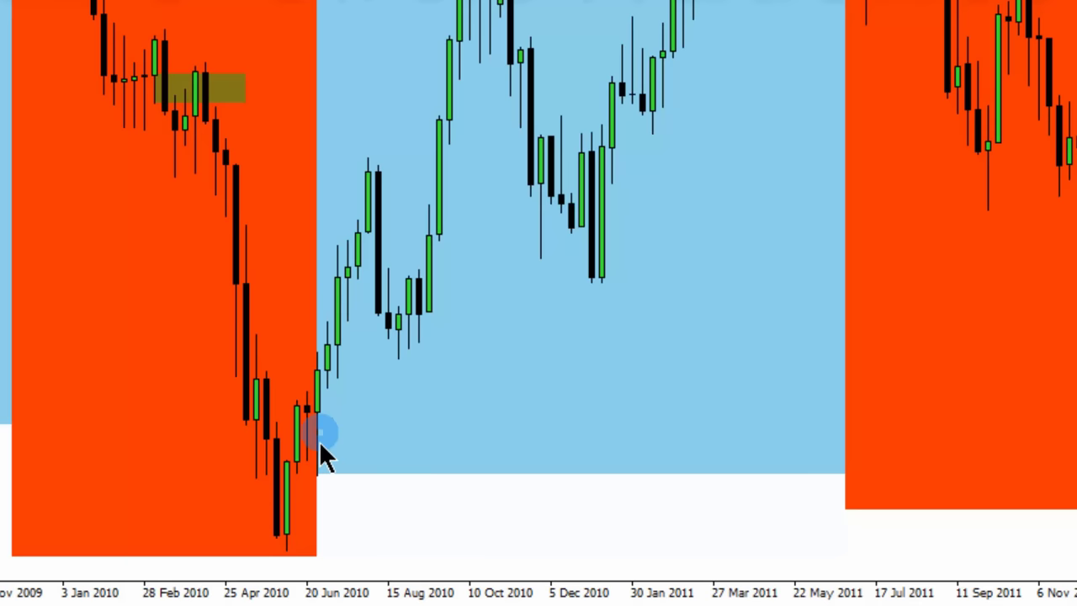
Step: Draw a rectangle near the June 2010 low between about 1.2115 and 1.2360, spanning to September 2010
mouse_move(308, 407)
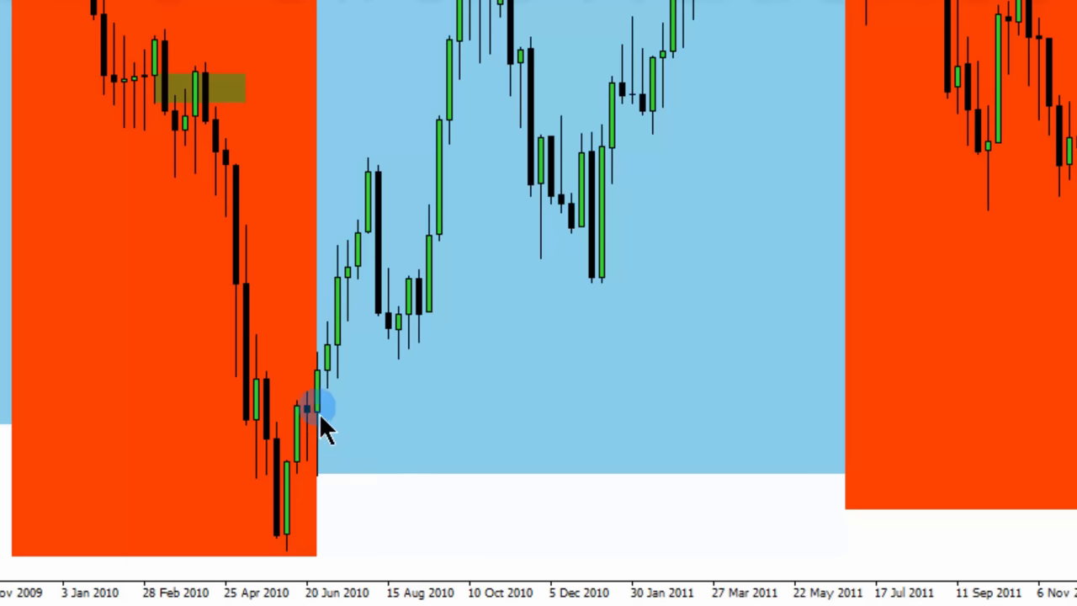
drag(430, 419, 280, 473)
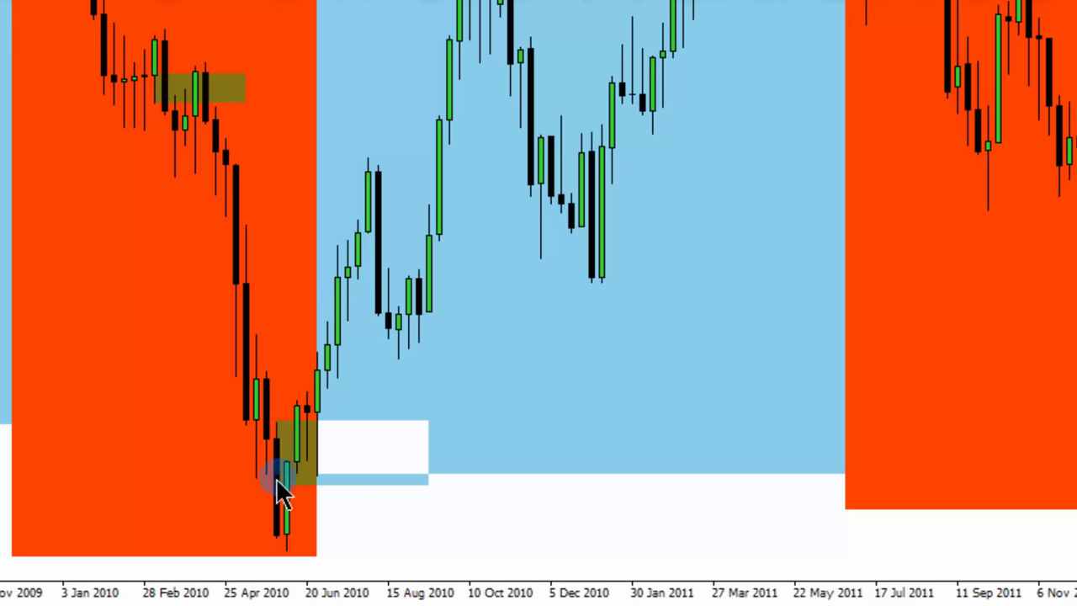
click(311, 436)
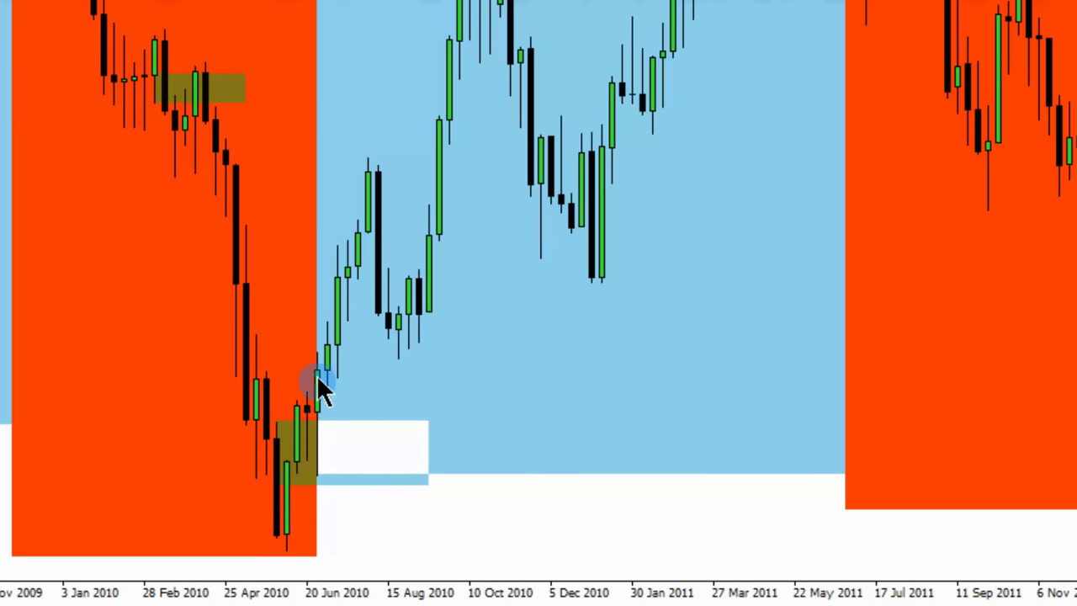
mouse_move(317, 371)
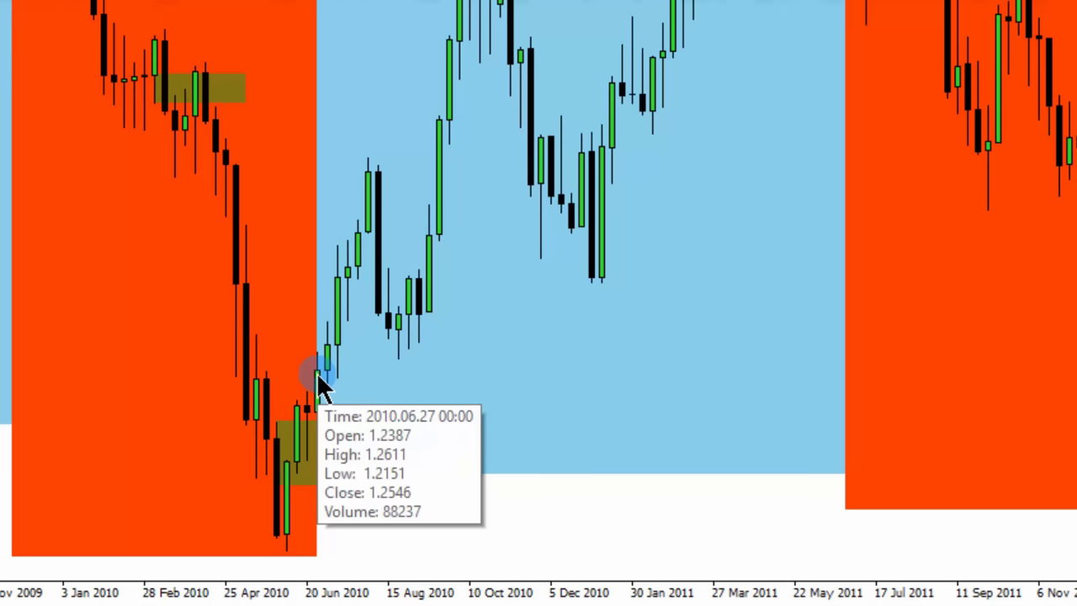
click(362, 412)
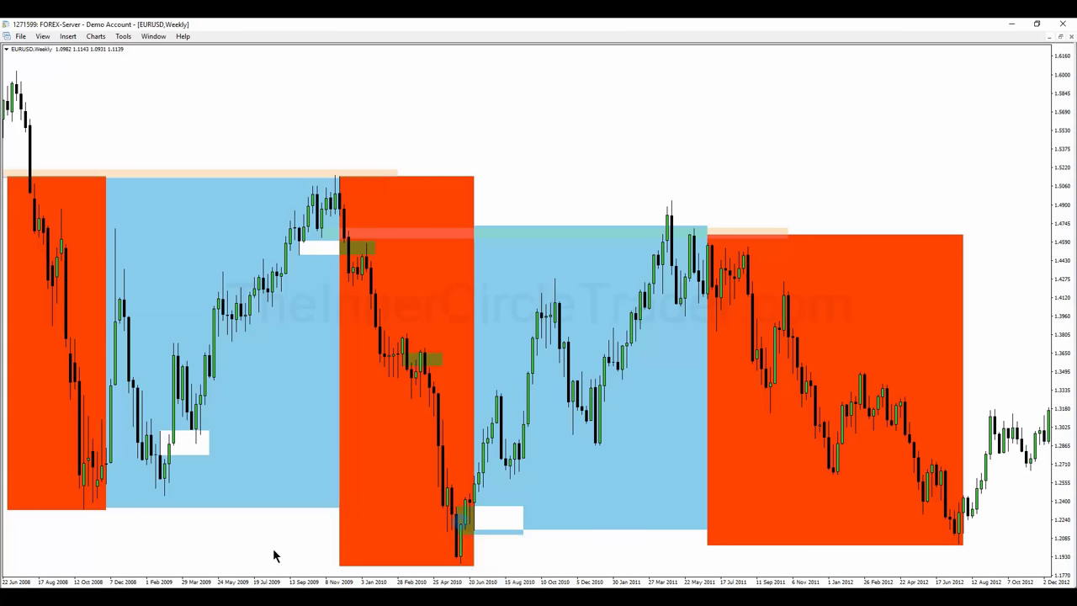
Step: Draw a rectangle from the mid-May 2010 candles to September 2010 between about 1.2510 and 1.2670
click(482, 529)
click(502, 437)
click(448, 492)
click(69, 37)
mouse_move(68, 72)
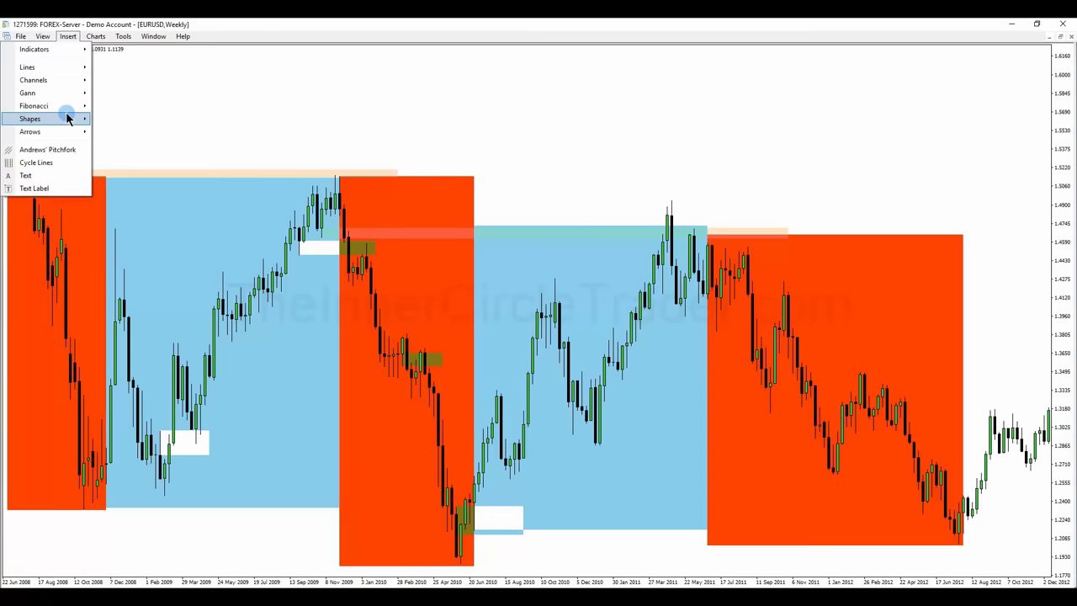
click(102, 122)
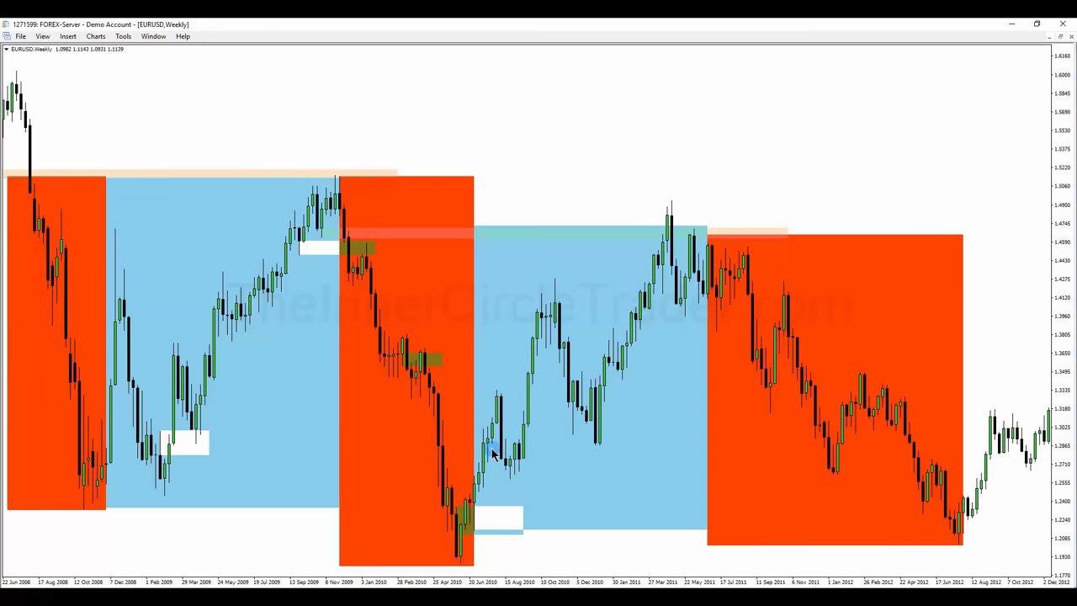
drag(449, 471, 519, 489)
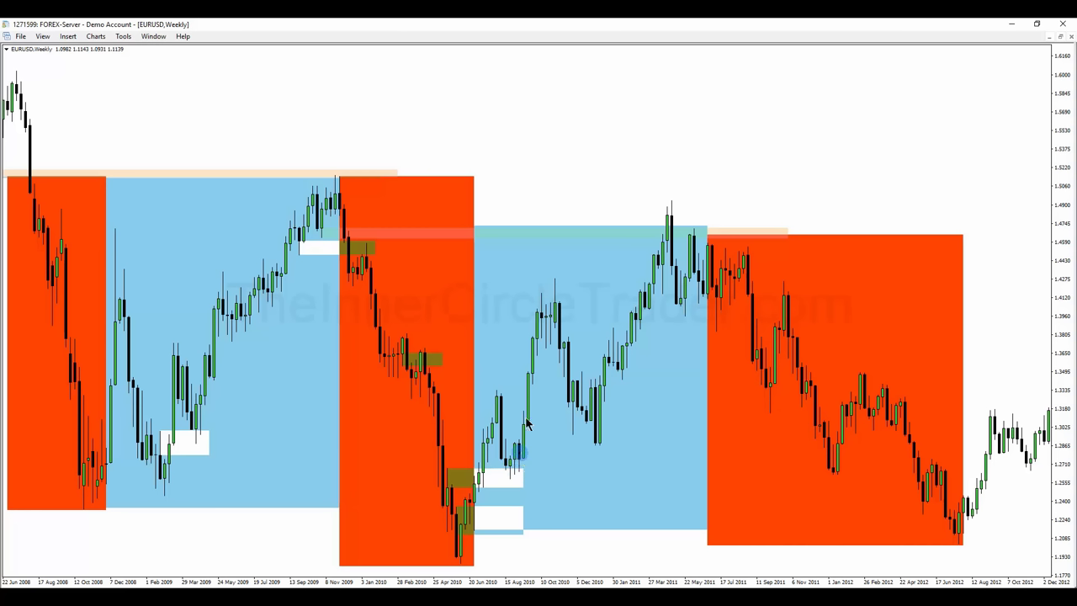
Step: Copy that rectangle to the September 2010 rally start and resize it to span about 1.2820 to 1.2920 through January 2011
click(489, 480)
drag(489, 479, 556, 453)
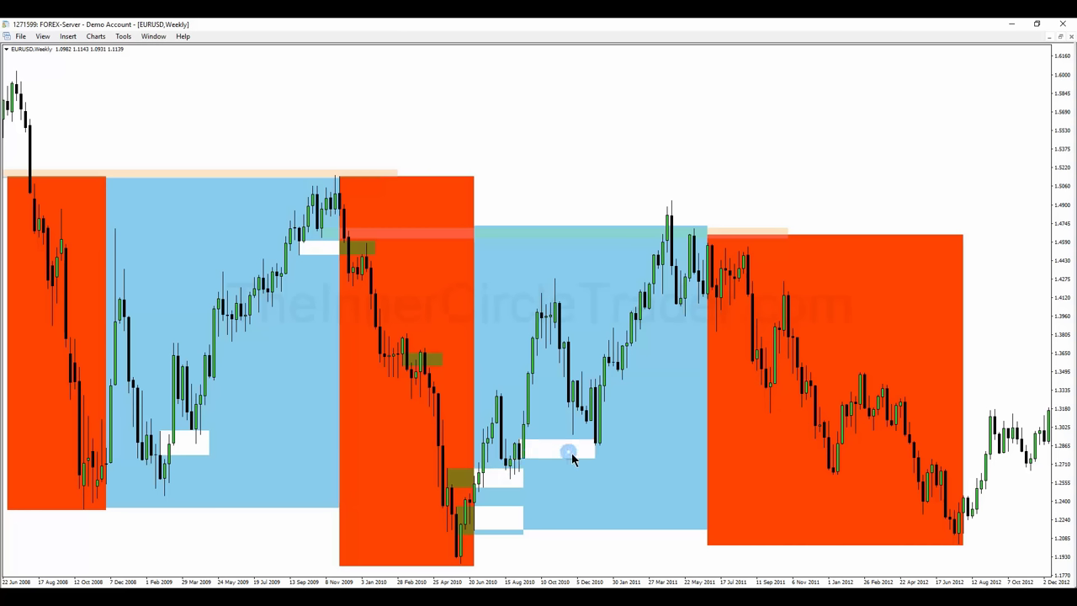
click(596, 463)
drag(597, 464, 621, 456)
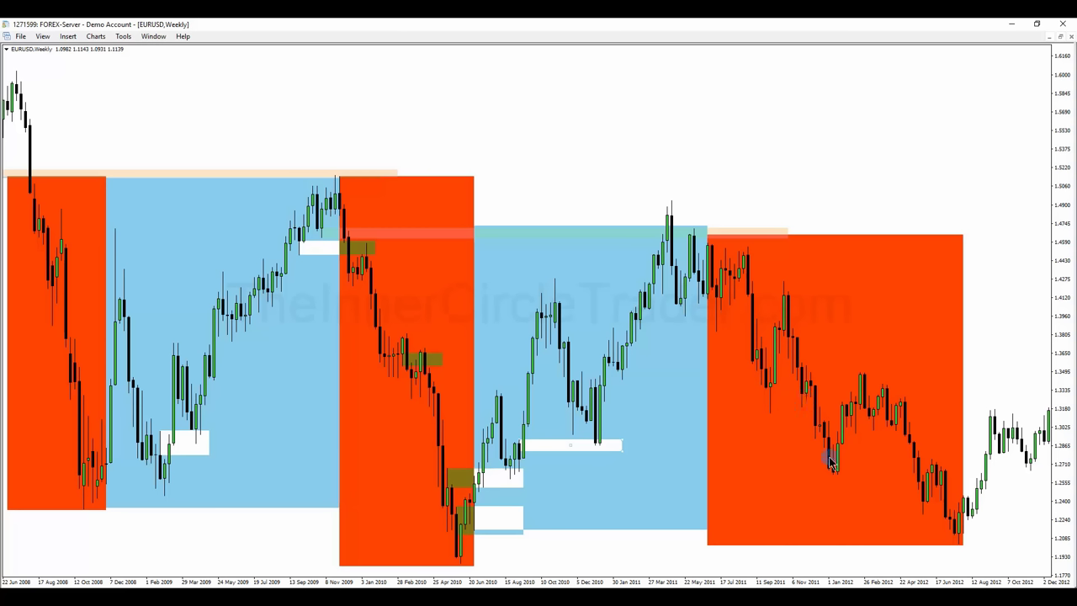
Step: Switch the EURUSD chart to the daily timeframe and bring the late-2008 to early-2009 price action into view
mouse_move(833, 477)
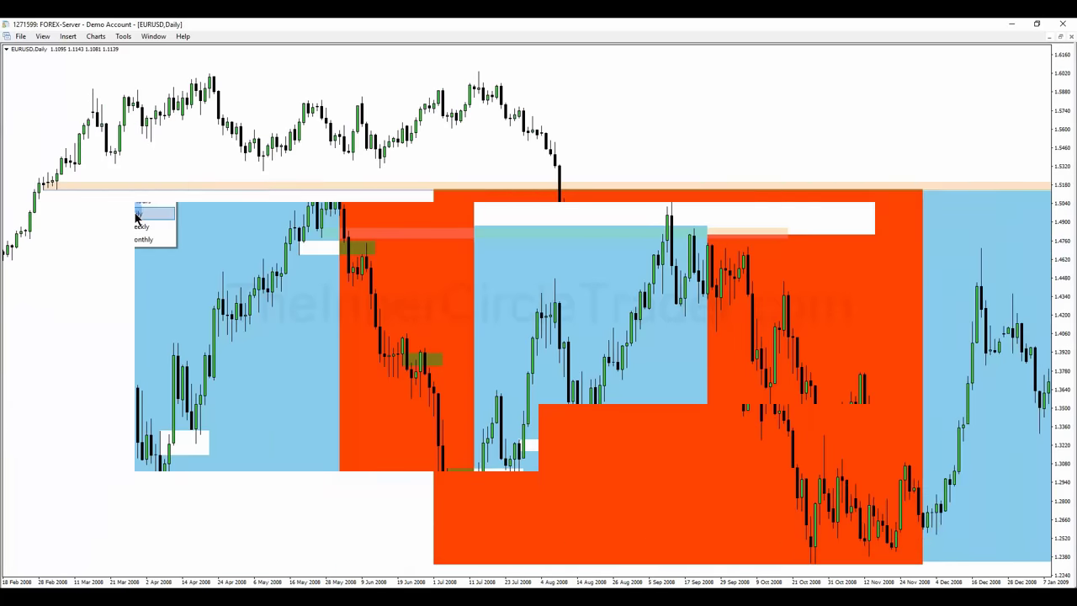
drag(692, 377, 630, 380)
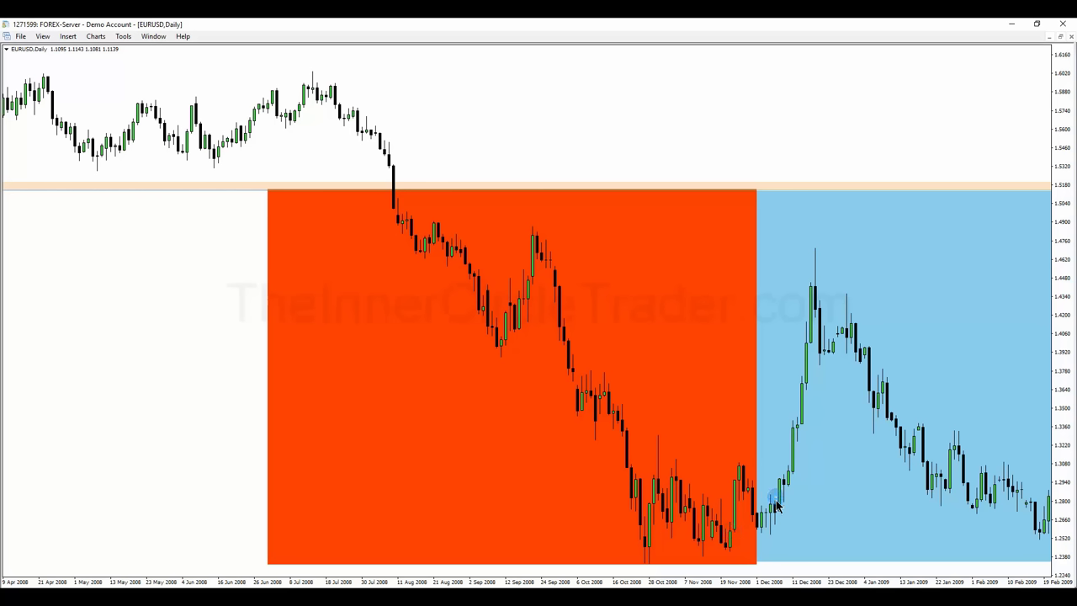
mouse_move(776, 517)
mouse_move(786, 488)
drag(926, 345, 906, 349)
drag(710, 368, 710, 368)
click(680, 266)
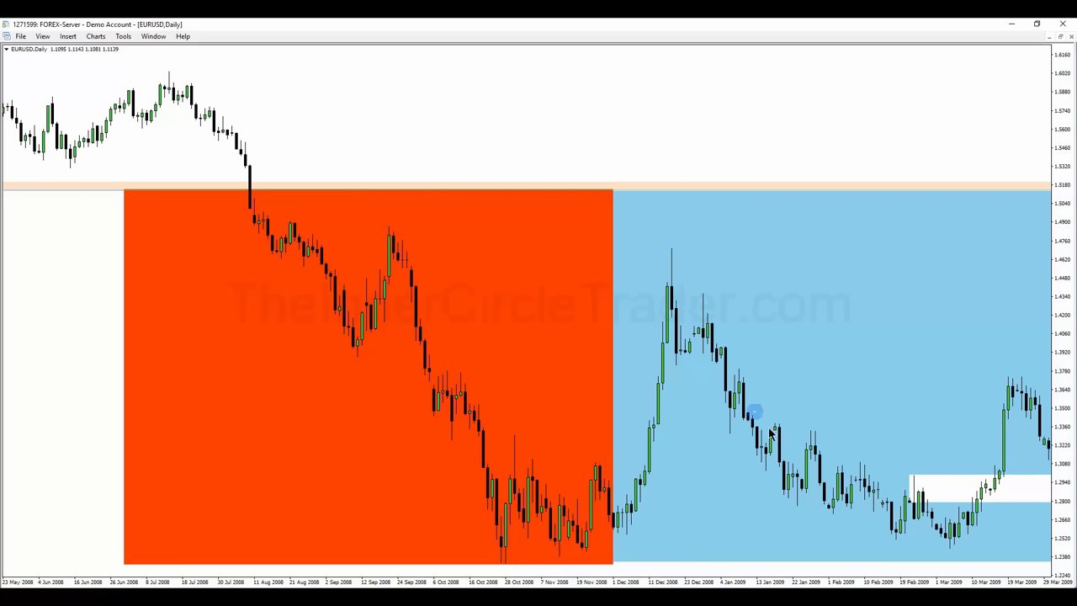
Step: Examine the daily lows of late 2008 and early 2009 and the April 2009 return into the white rectangle
click(949, 540)
click(729, 524)
click(581, 543)
click(808, 510)
scroll(942, 505, down, 3)
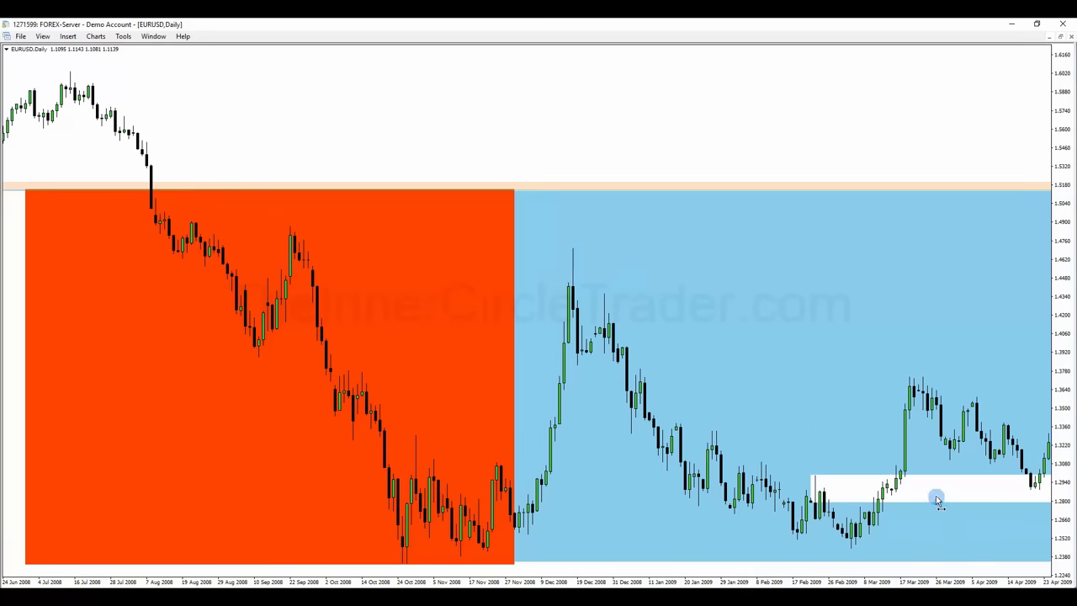
click(813, 472)
click(911, 367)
click(1042, 498)
click(1030, 489)
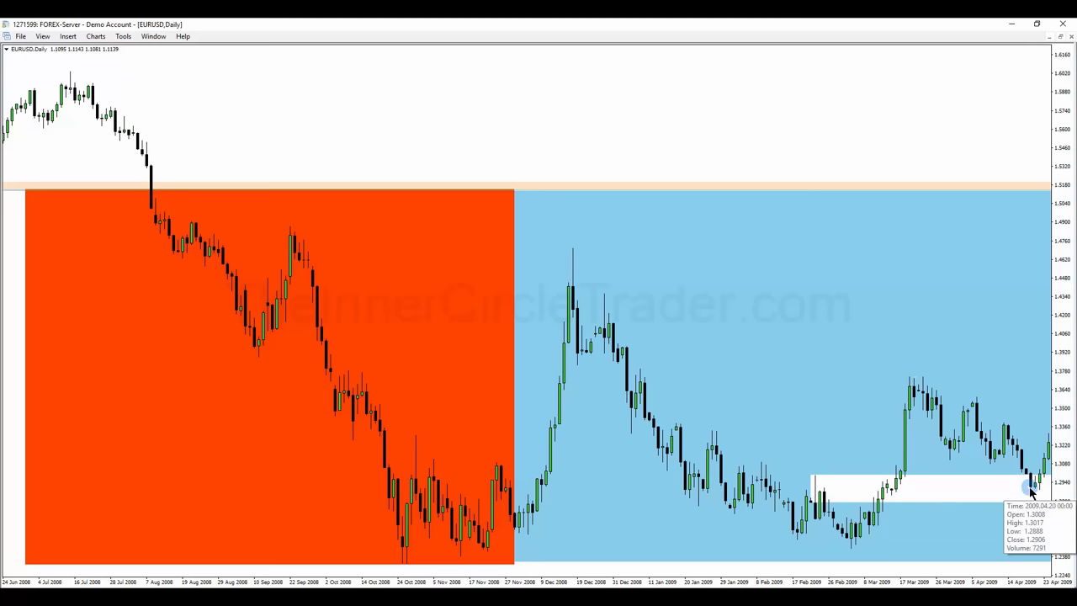
Step: Inspect the daily candles around the late-April 2009 retest of the white rectangle and the rise into May 2009
drag(1022, 409, 937, 459)
click(900, 464)
click(914, 437)
click(932, 467)
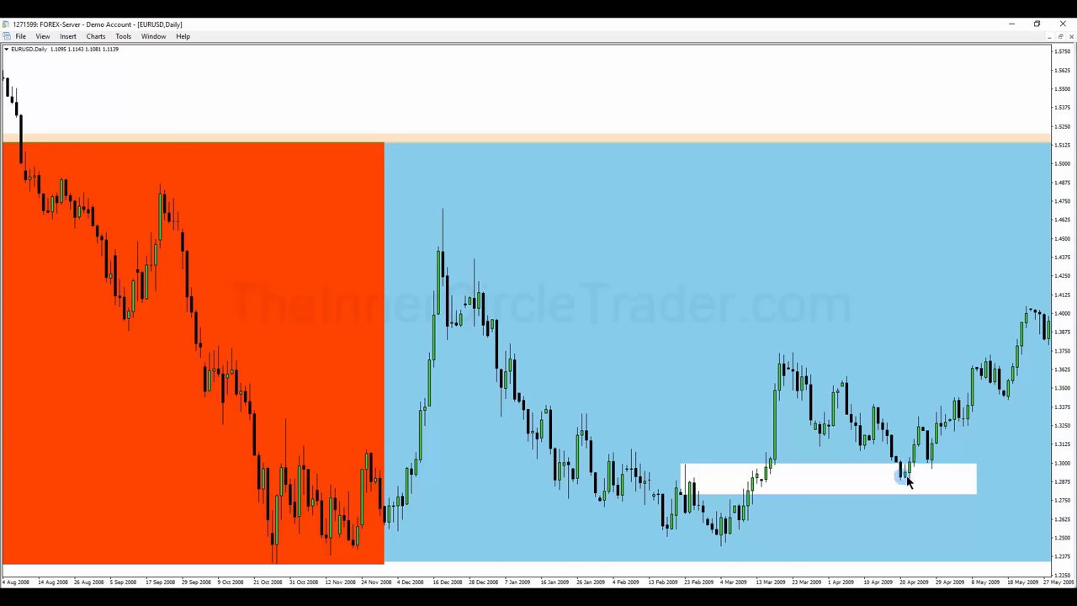
click(906, 461)
click(931, 466)
click(934, 467)
mouse_move(961, 425)
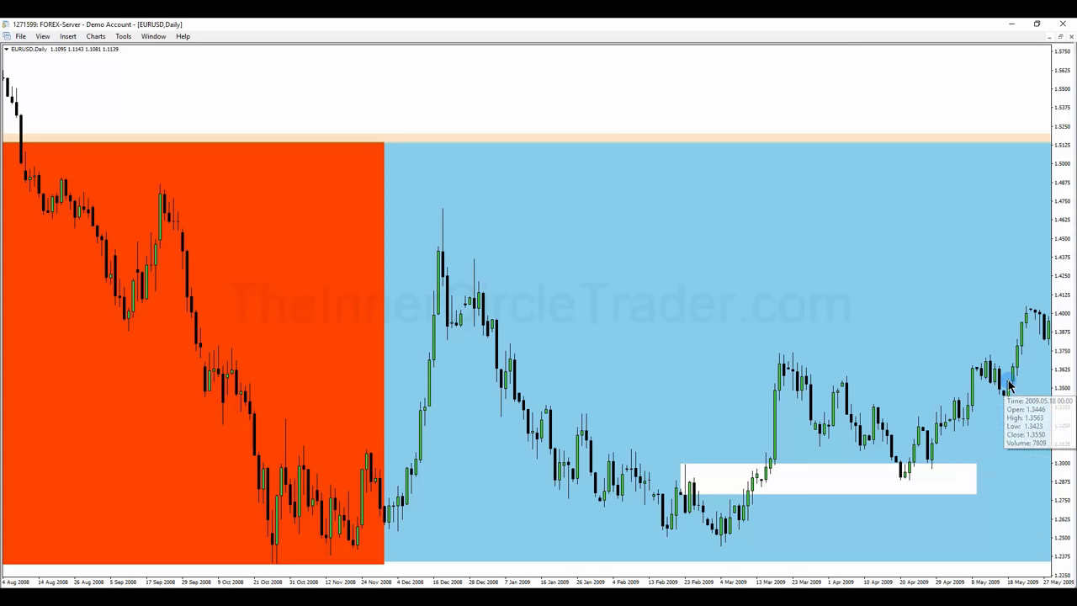
mouse_move(1010, 385)
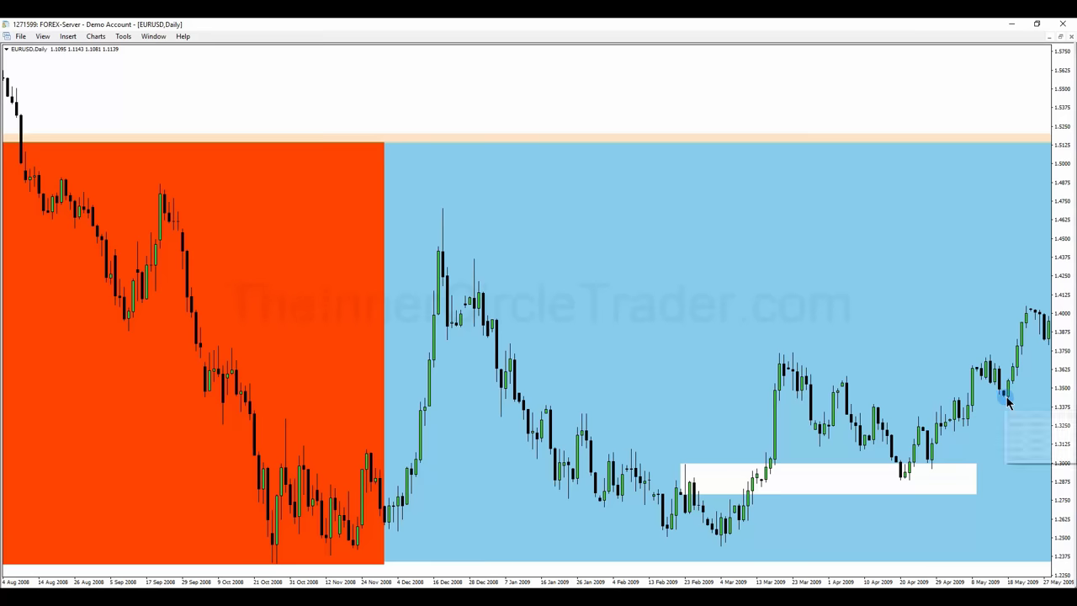
Step: Follow the daily rally from May 2009 up to the late-2009 high and its reactions at the marked rectangles
scroll(1009, 403, down, 10)
scroll(981, 410, down, 1)
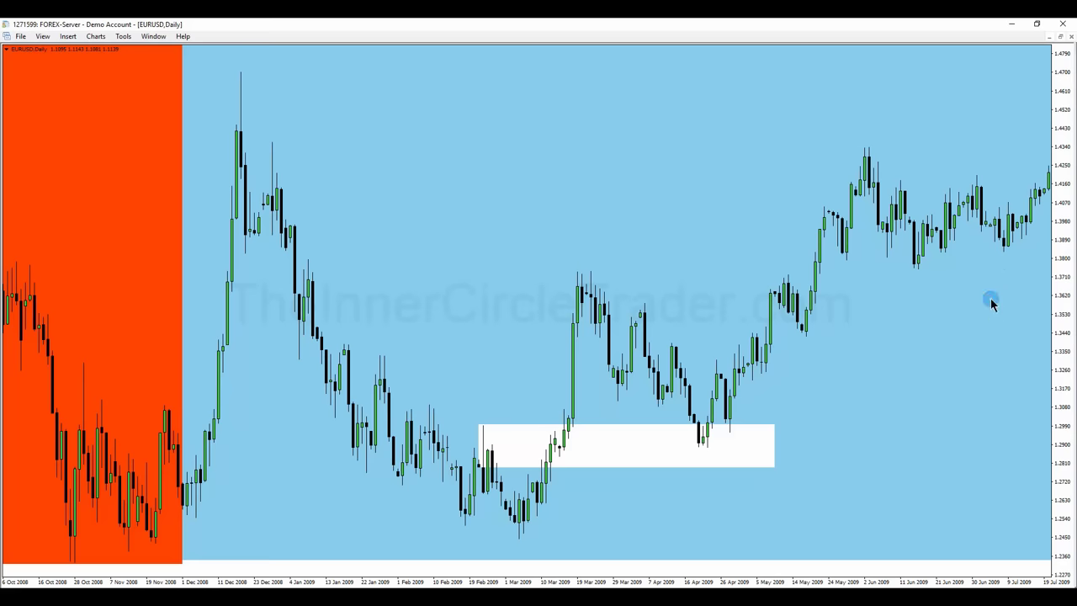
scroll(991, 303, down, 9)
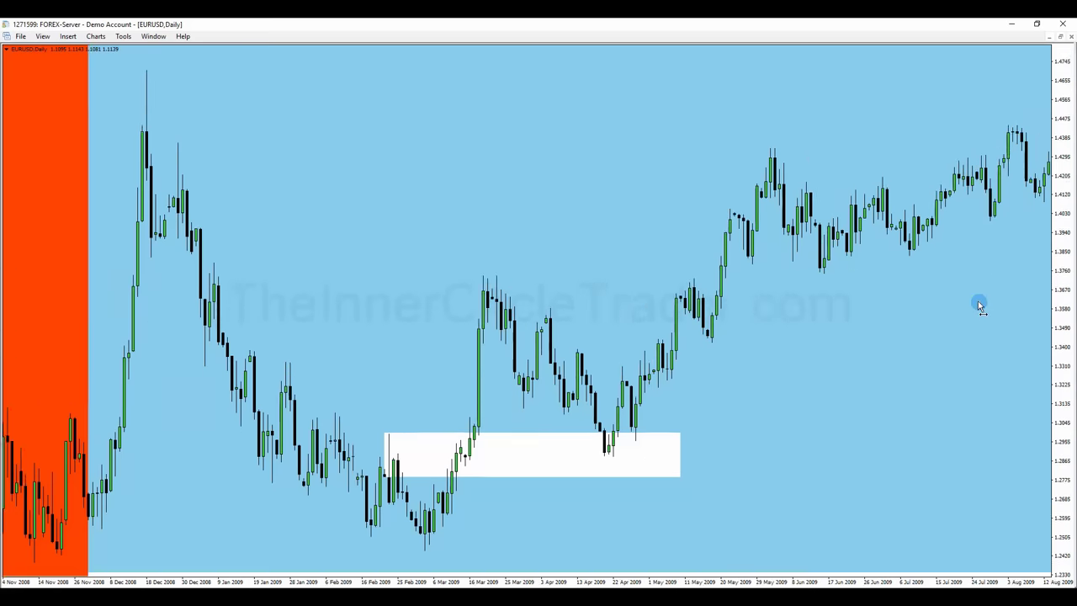
scroll(970, 309, down, 3)
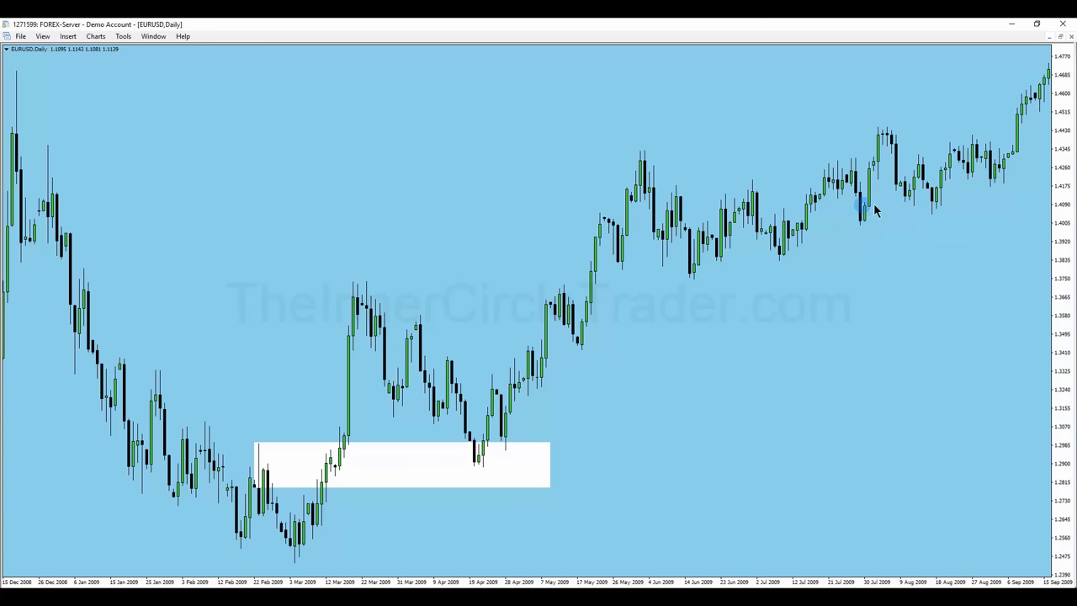
scroll(959, 210, down, 4)
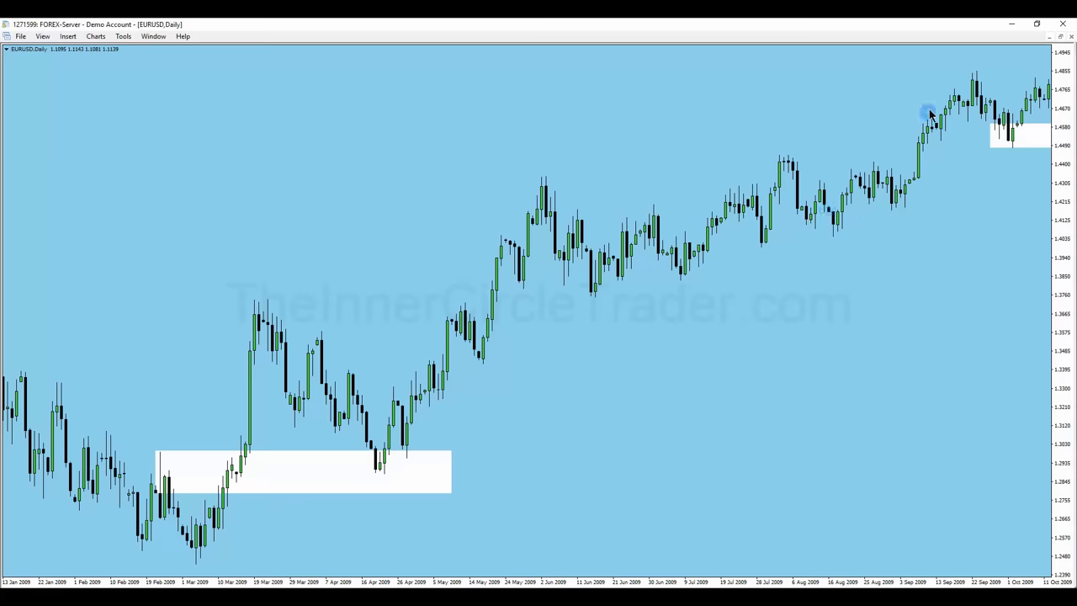
drag(945, 228, 918, 238)
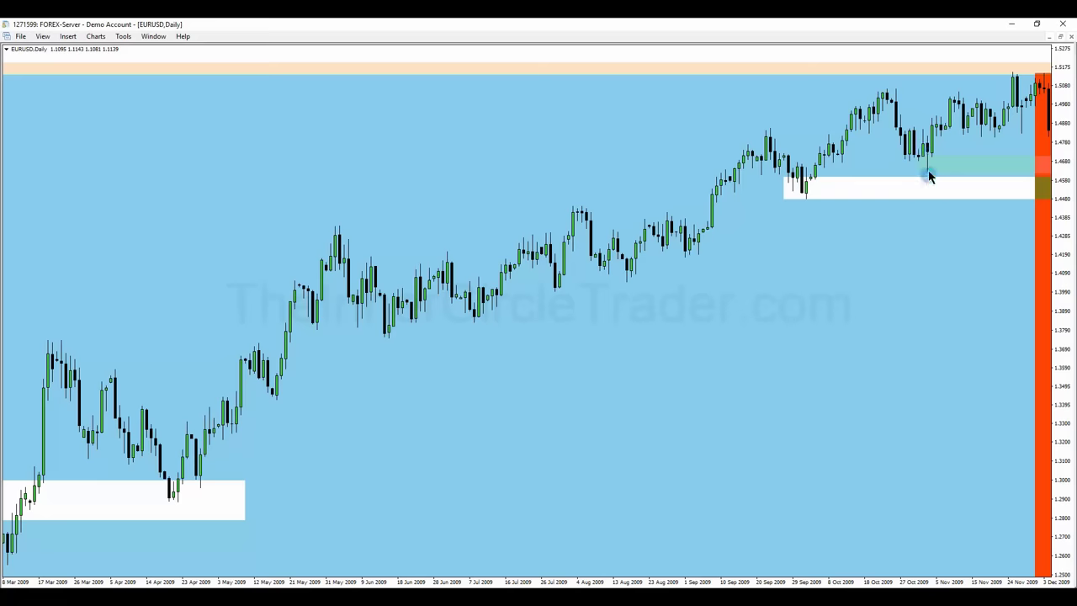
mouse_move(927, 156)
scroll(925, 245, down, 3)
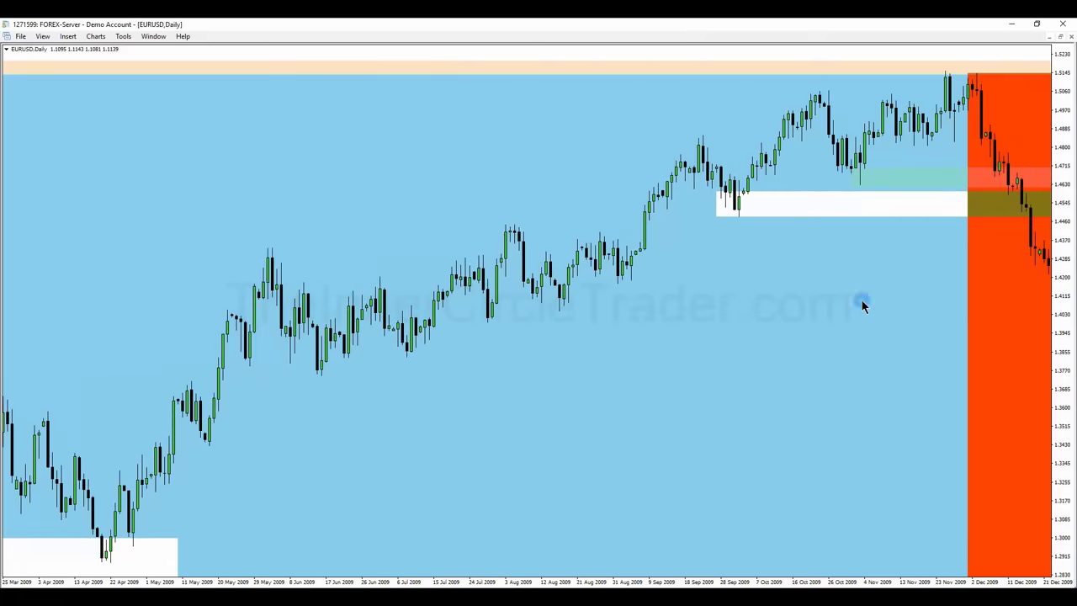
scroll(861, 302, down, 8)
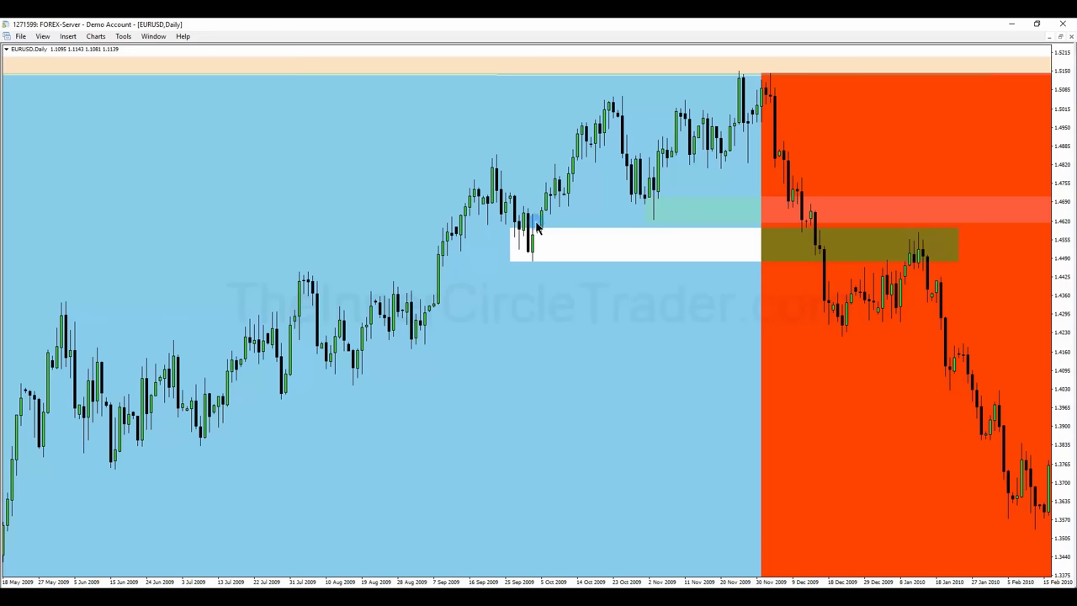
Step: Follow the daily decline from December 2009 to mid-2010 and examine price reactions at the olive rectangles
mouse_move(533, 242)
scroll(925, 344, right, 5)
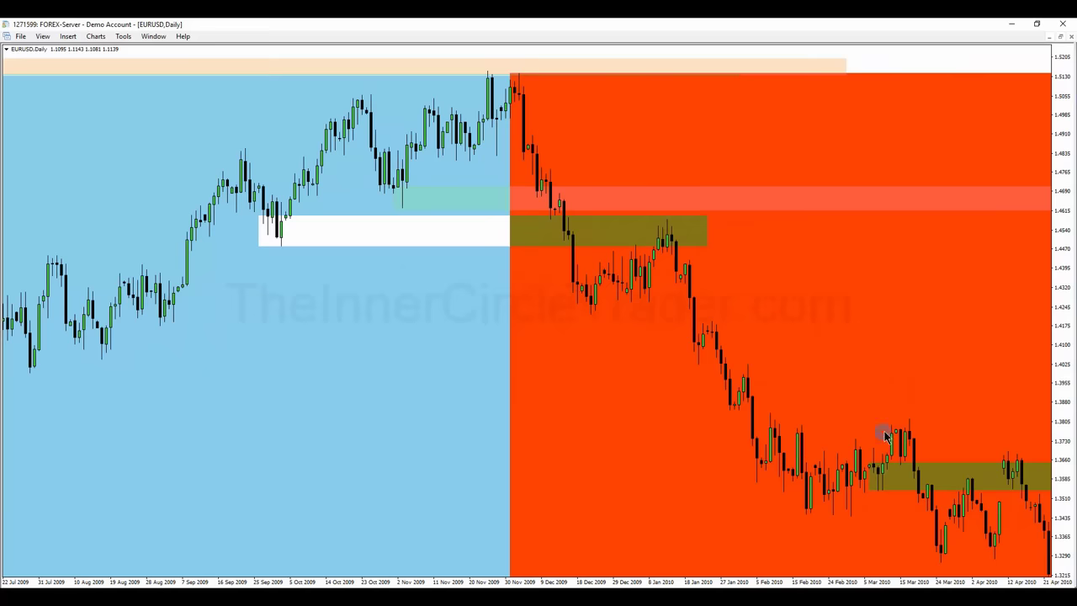
scroll(951, 405, down, 5)
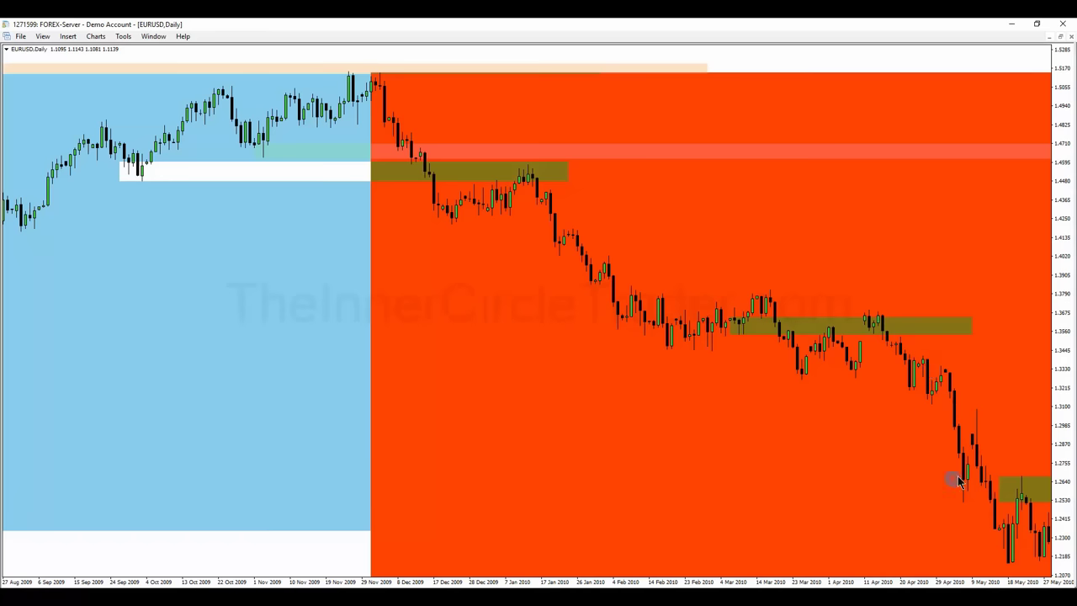
scroll(1006, 433, down, 3)
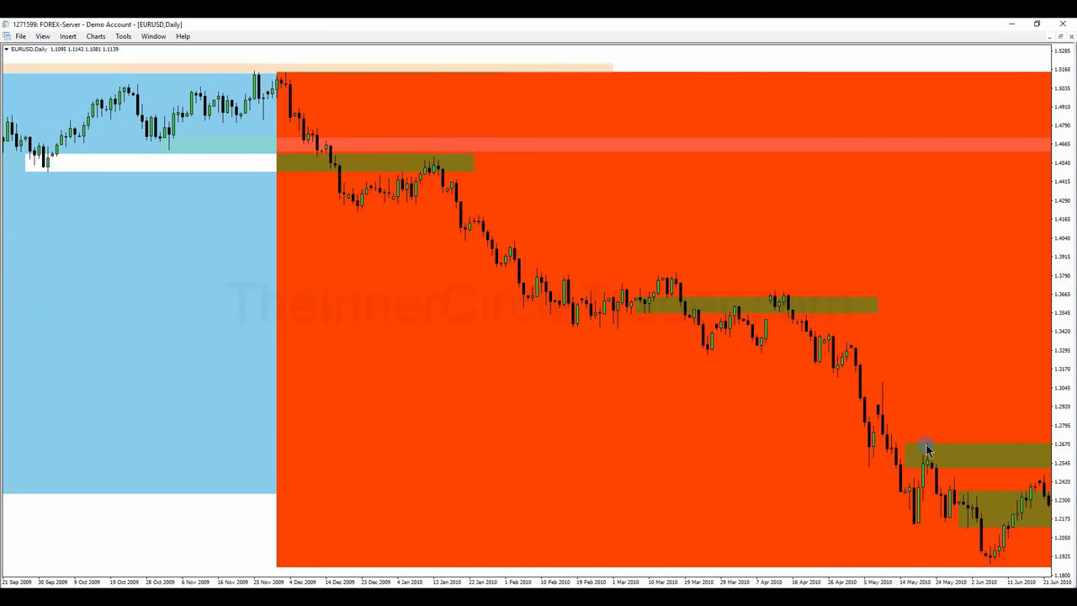
scroll(987, 385, down, 5)
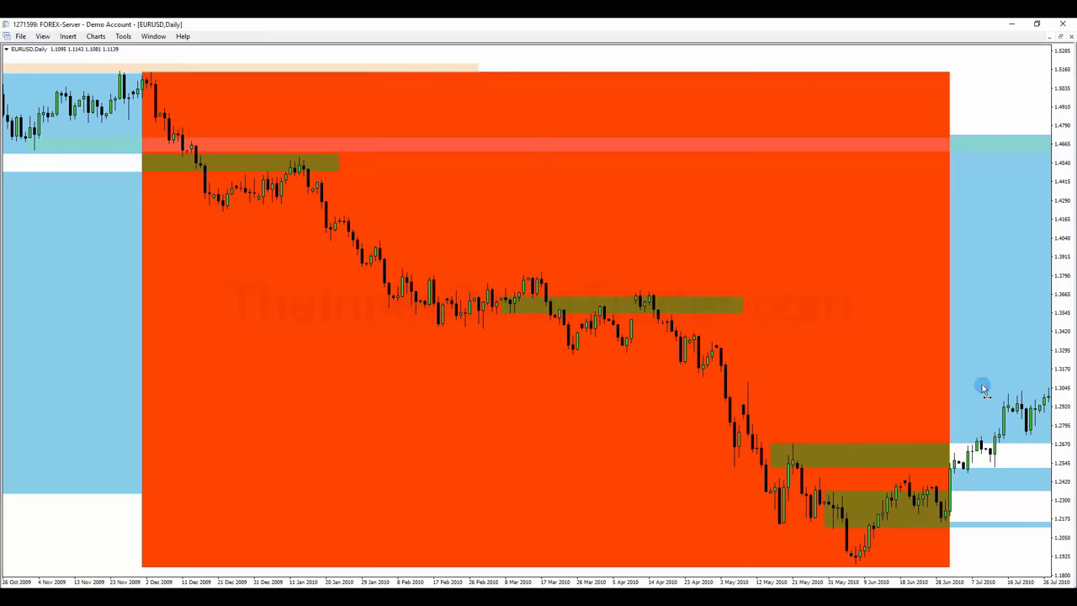
Step: Examine the daily rise from July 2010 and the August–September 2010 pullbacks into the upper white rectangle
scroll(982, 383, down, 8)
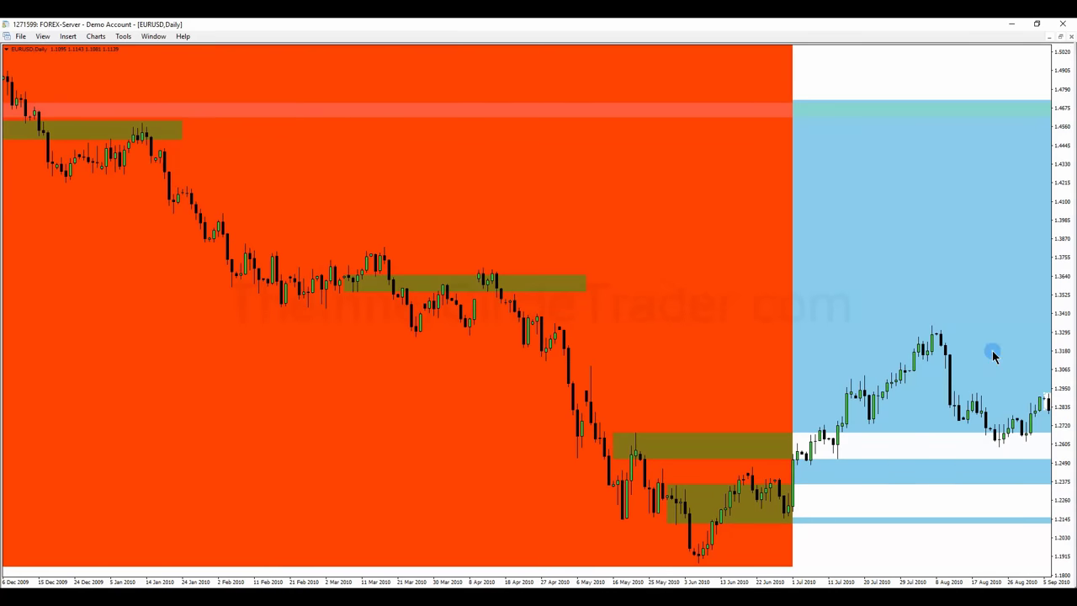
scroll(976, 358, down, 8)
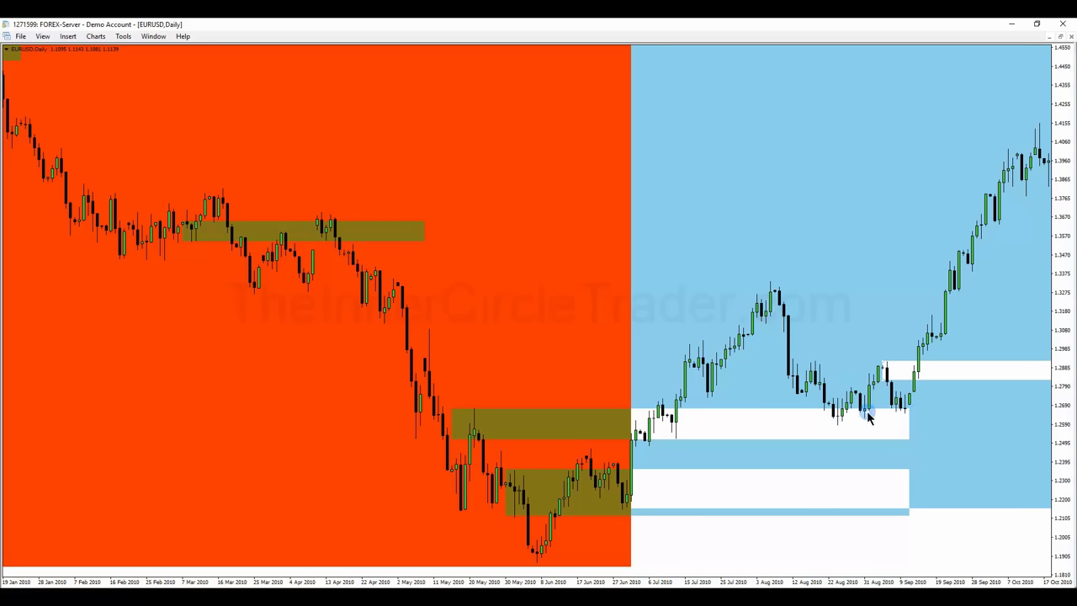
mouse_move(865, 411)
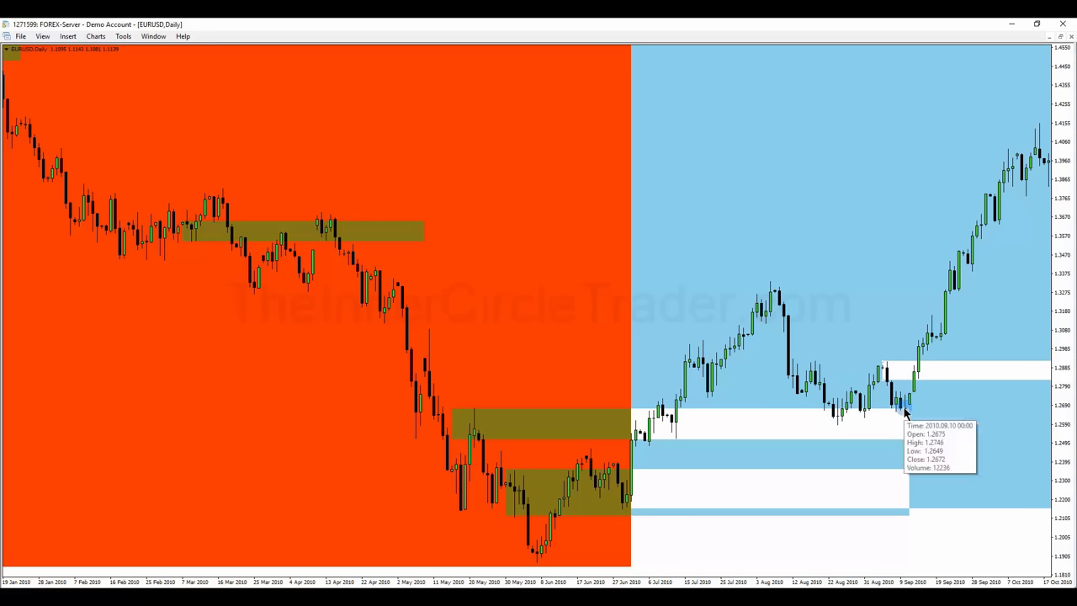
mouse_move(901, 408)
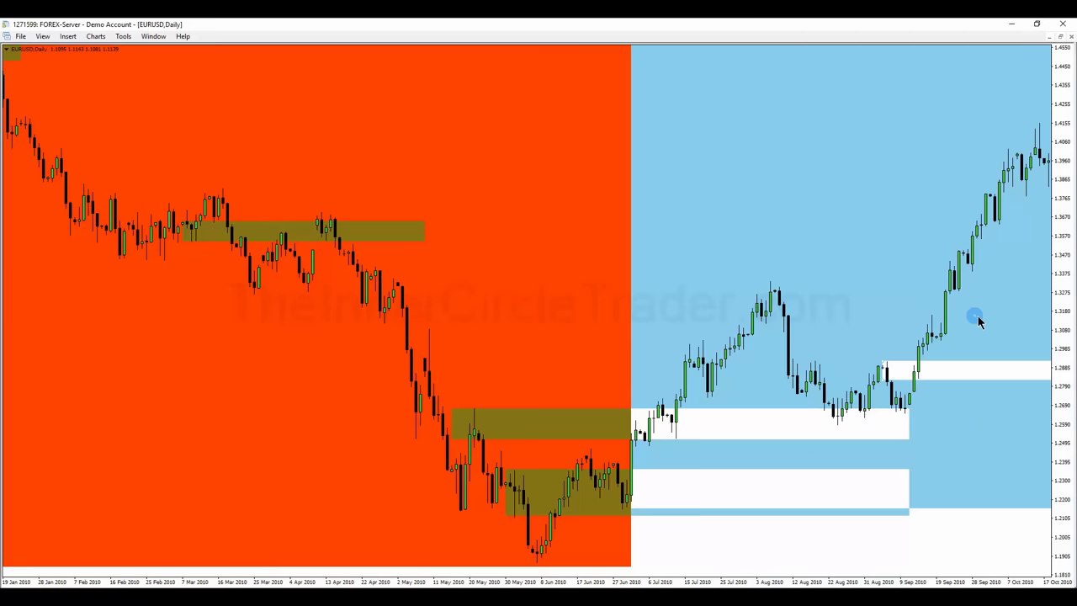
Step: Follow the daily price from September 2010 through the January 2011 return into the white rectangle and up to the May 2011 high
scroll(972, 318, down, 5)
scroll(966, 320, down, 5)
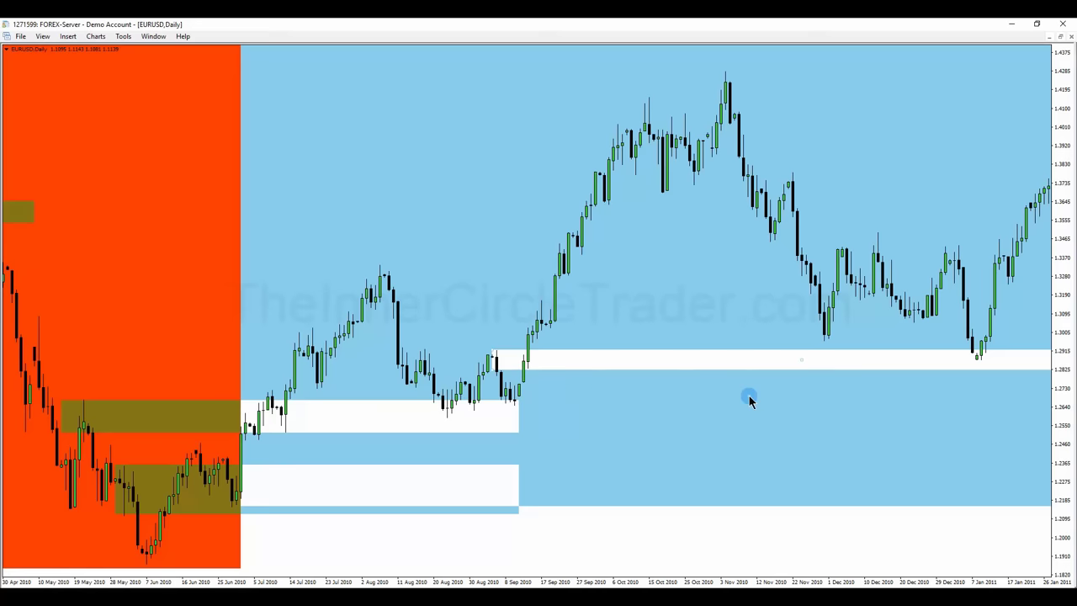
scroll(890, 401, down, 3)
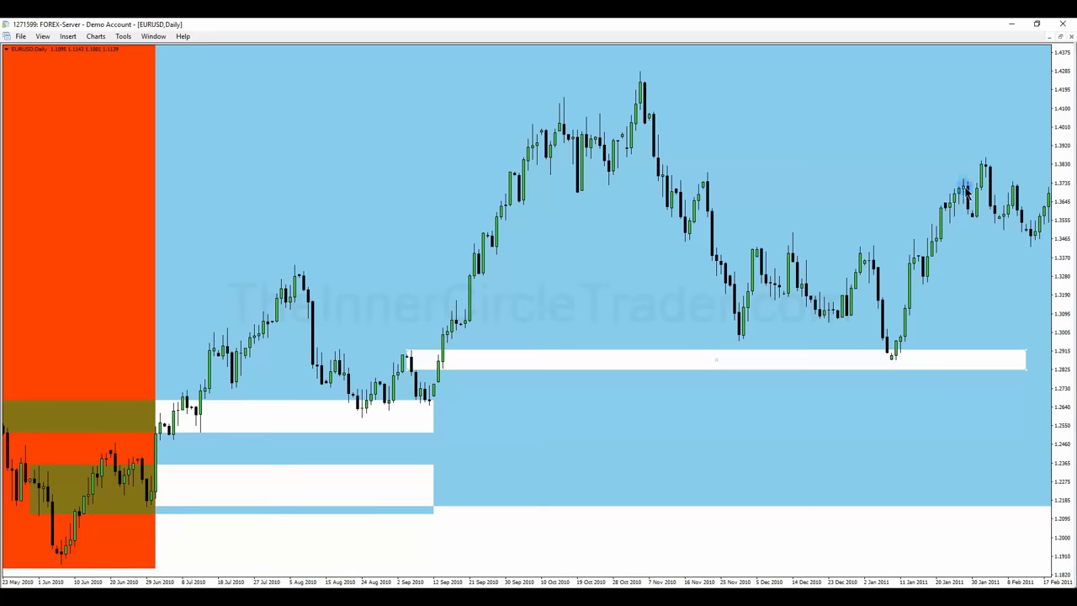
scroll(916, 409, down, 8)
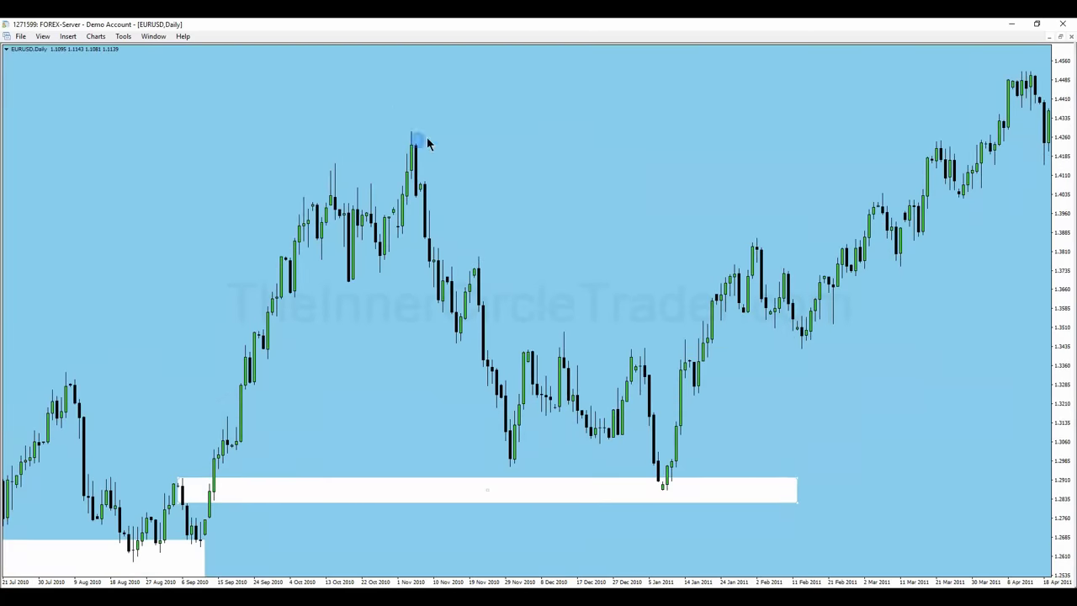
scroll(951, 273, down, 4)
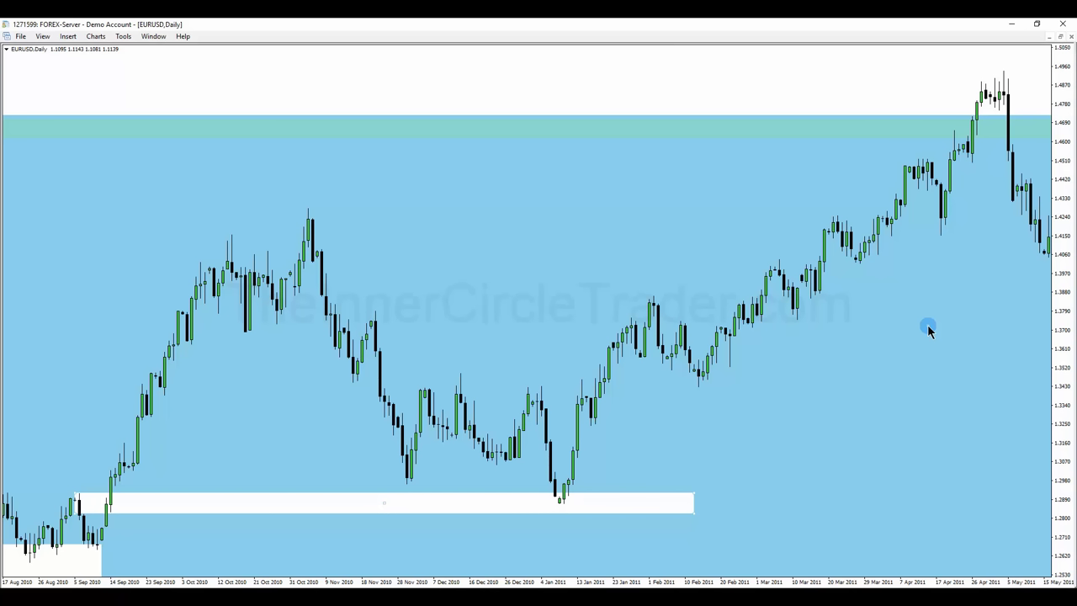
Step: Zoom out the daily chart and review the marked swings between December 2009 and mid-2011
key(minus)
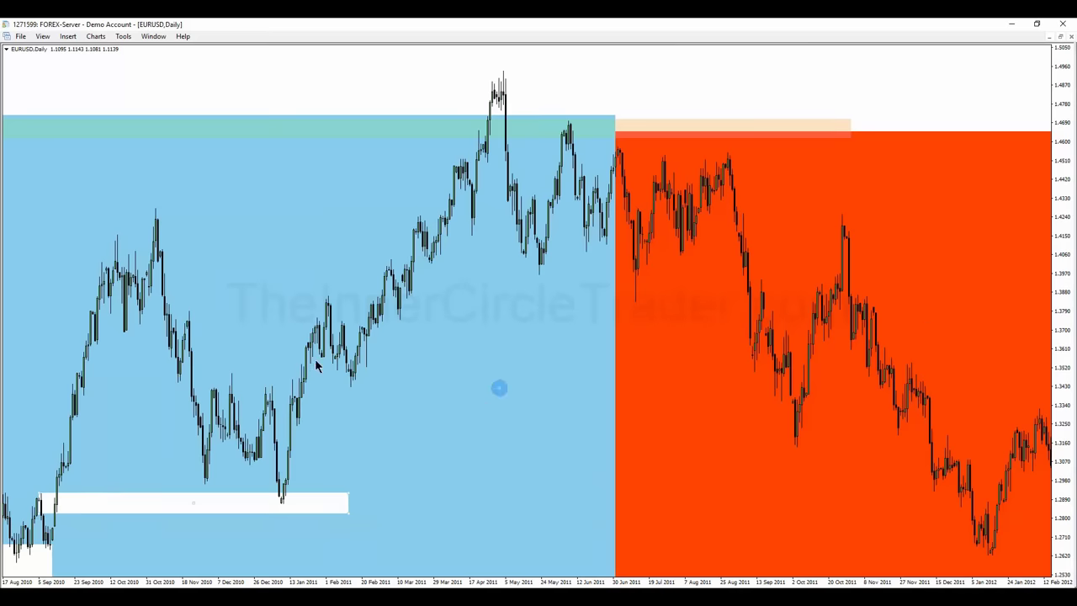
drag(185, 336, 436, 351)
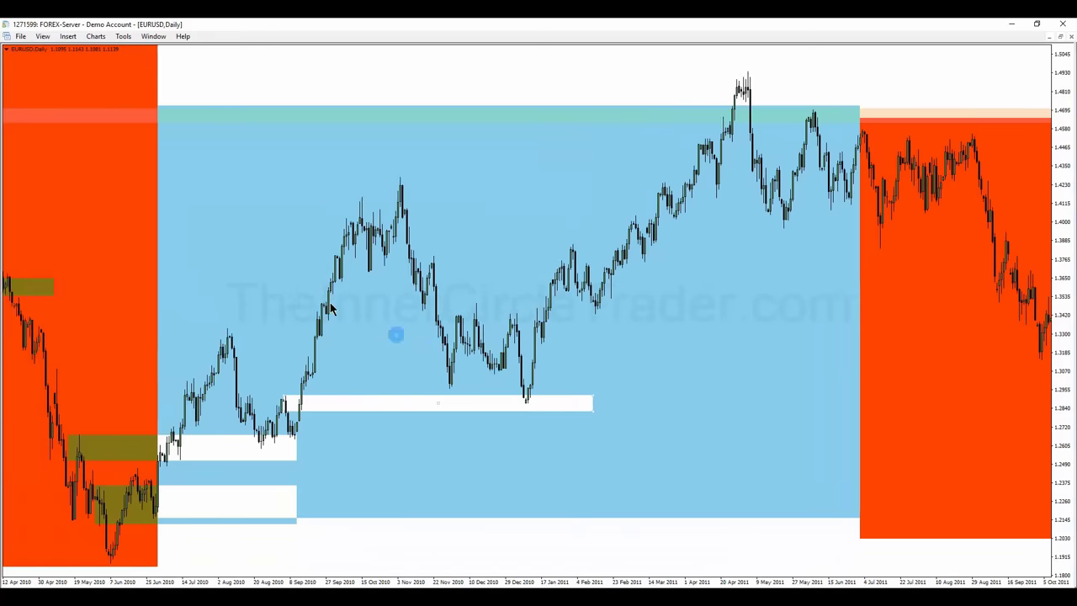
drag(230, 243, 456, 270)
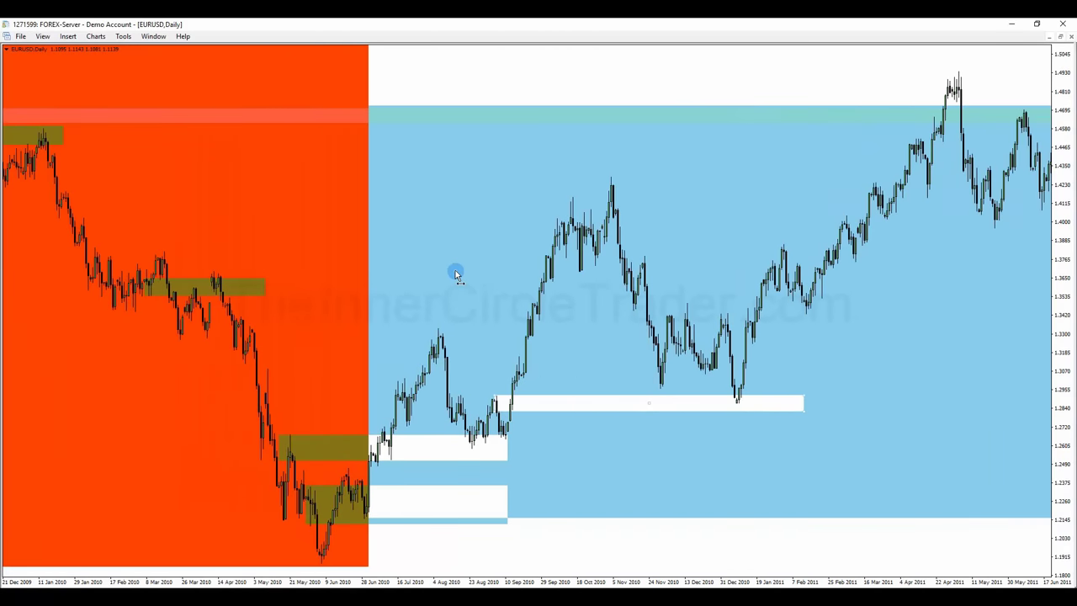